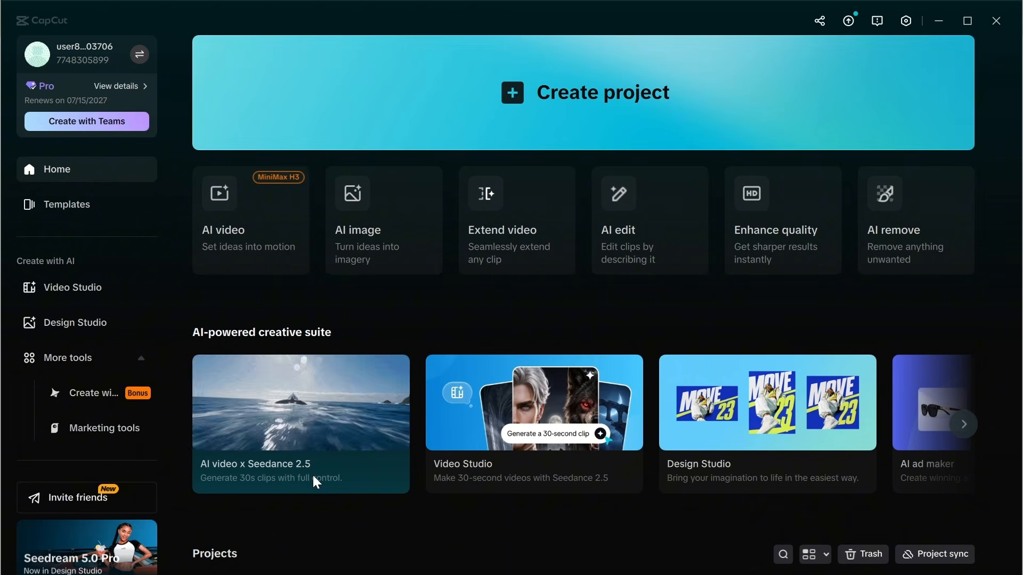
Create a new project and open its AI video generator.
left_click(270, 472)
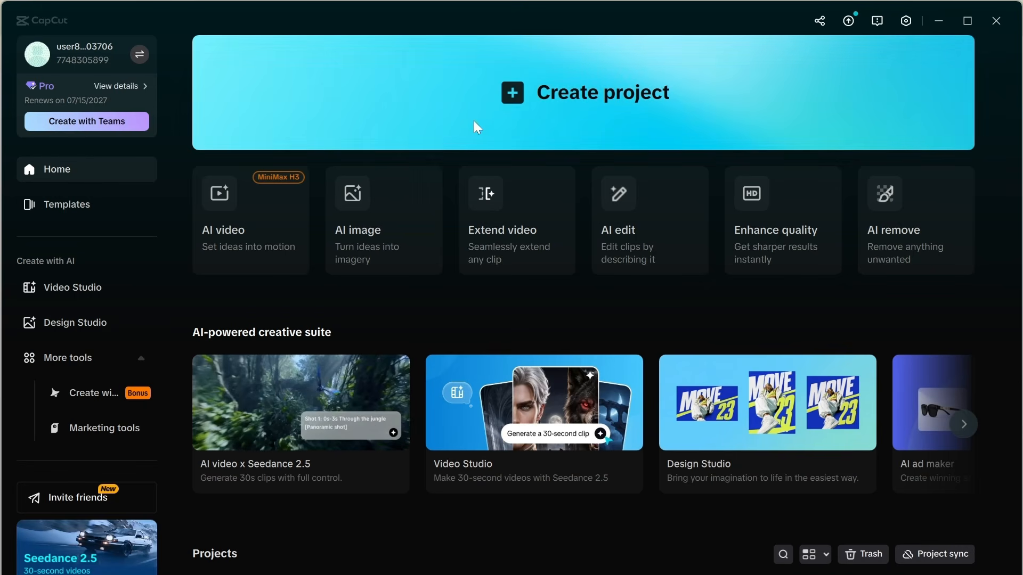
left_click(584, 108)
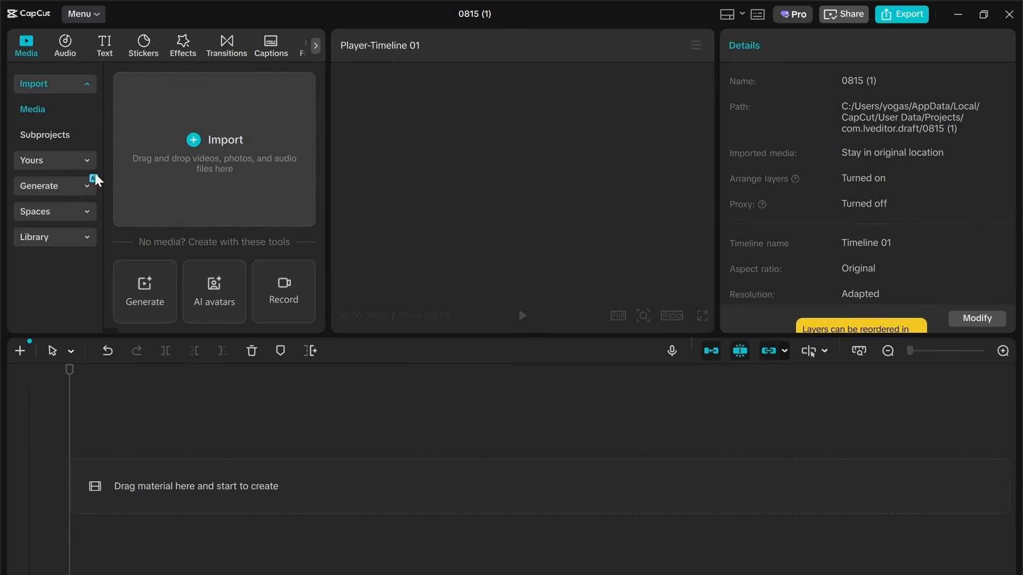
left_click(65, 188)
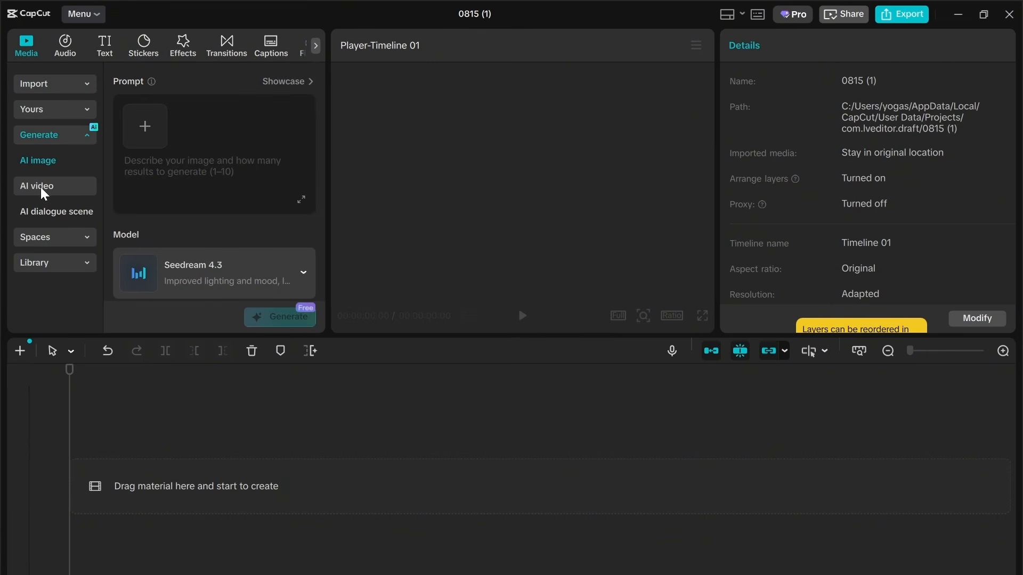
left_click(44, 191)
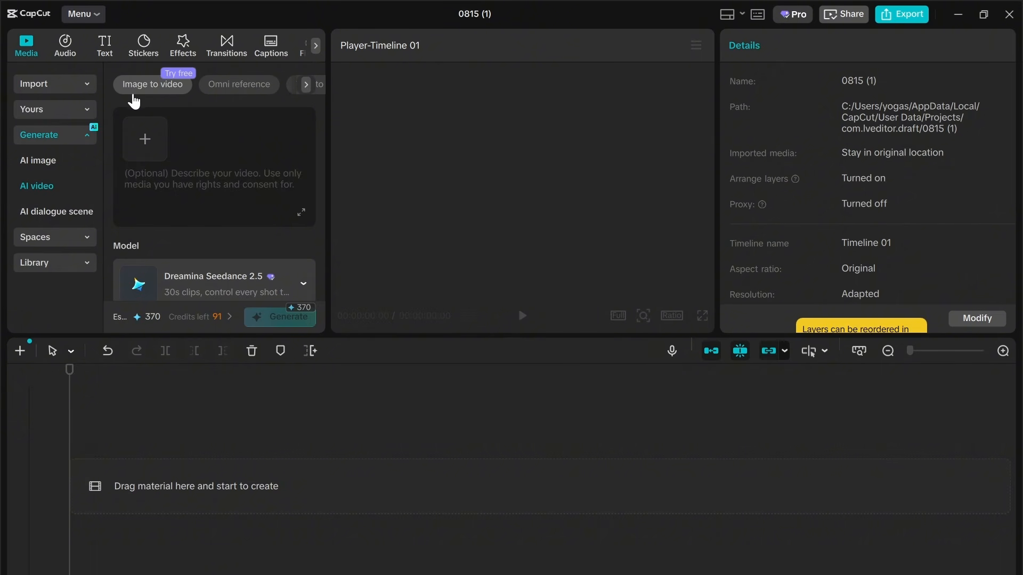
Examine the Image to video and Omni reference modes, including their reference inputs, model choice and output settings.
left_click(155, 91)
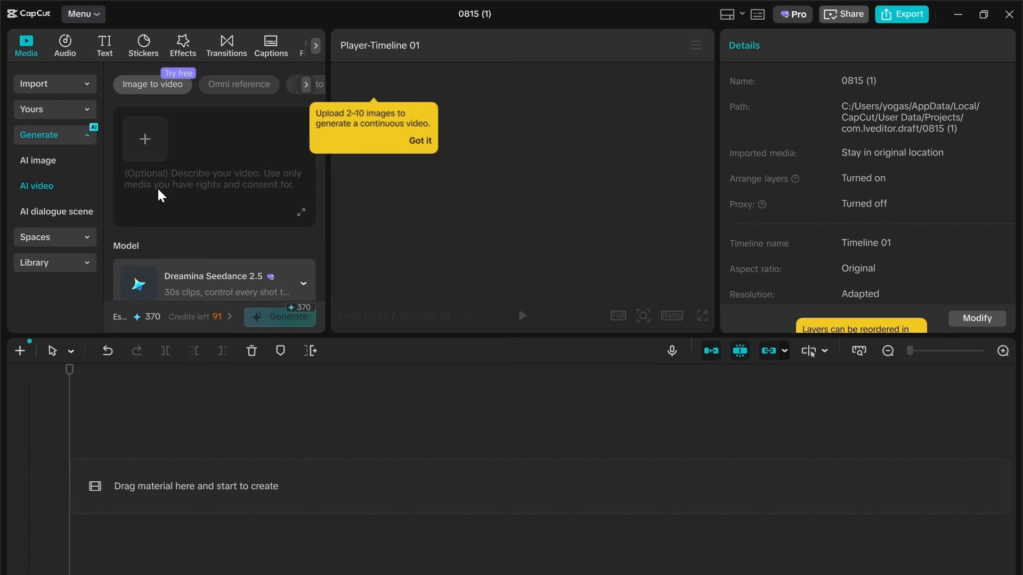
left_click(240, 85)
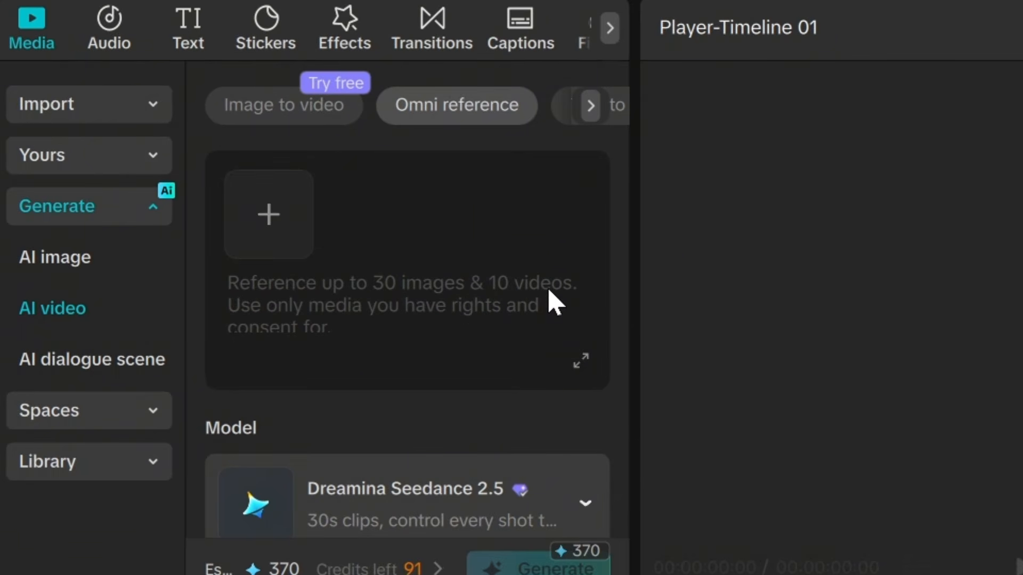
scroll(474, 343, "down", 3)
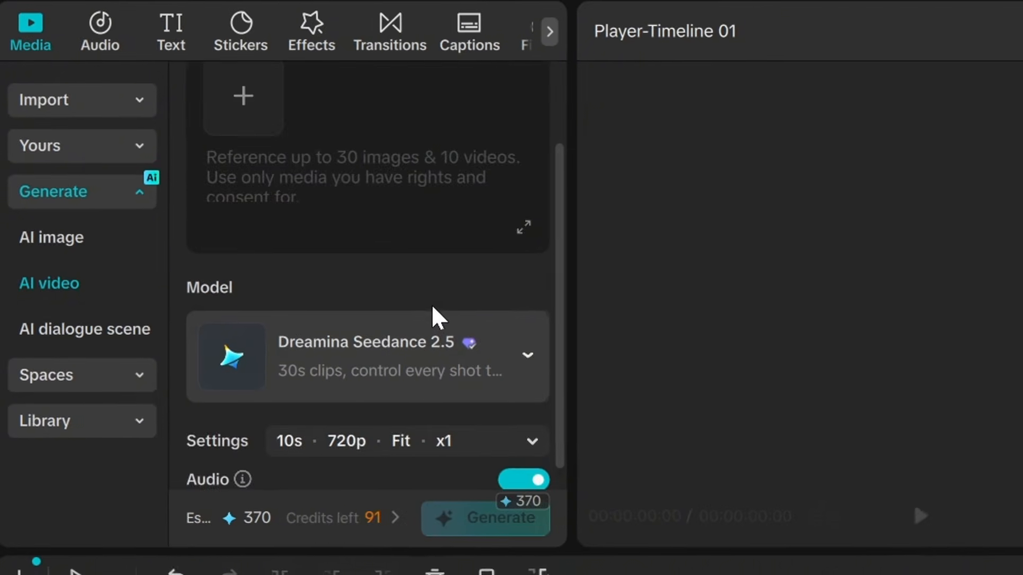
scroll(430, 304, "up", 3)
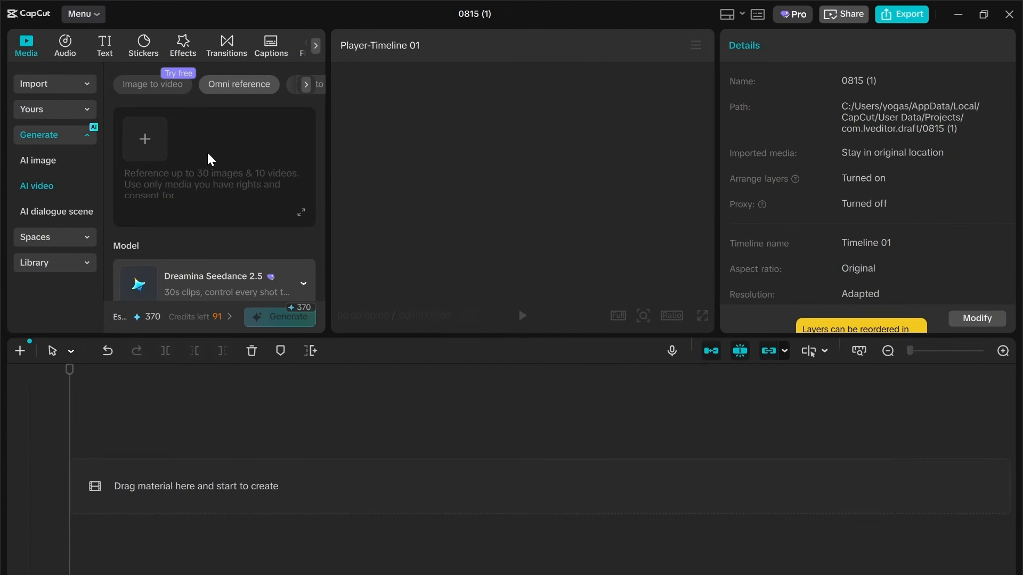
scroll(213, 160, "down", 2)
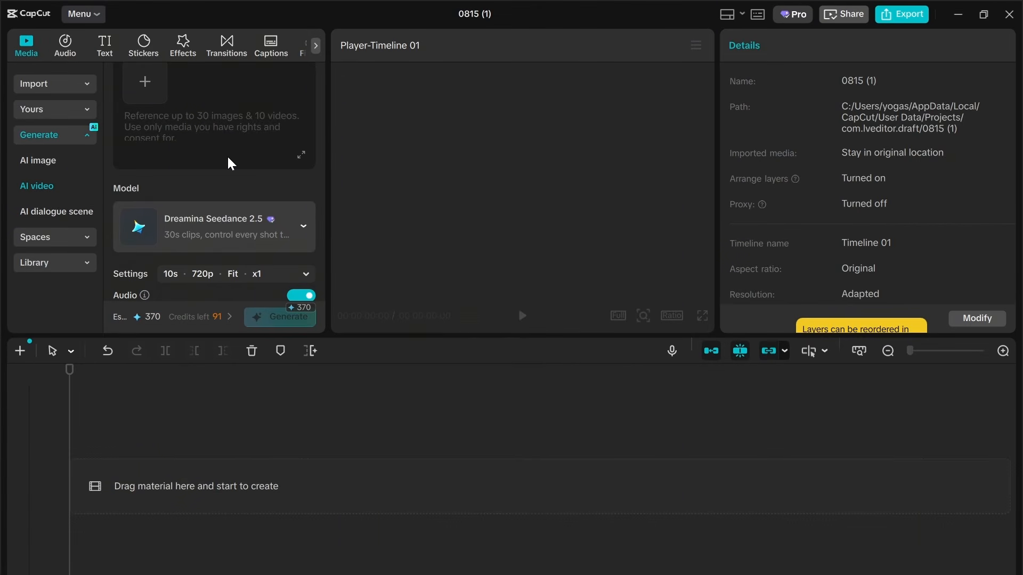
scroll(229, 164, "up", 2)
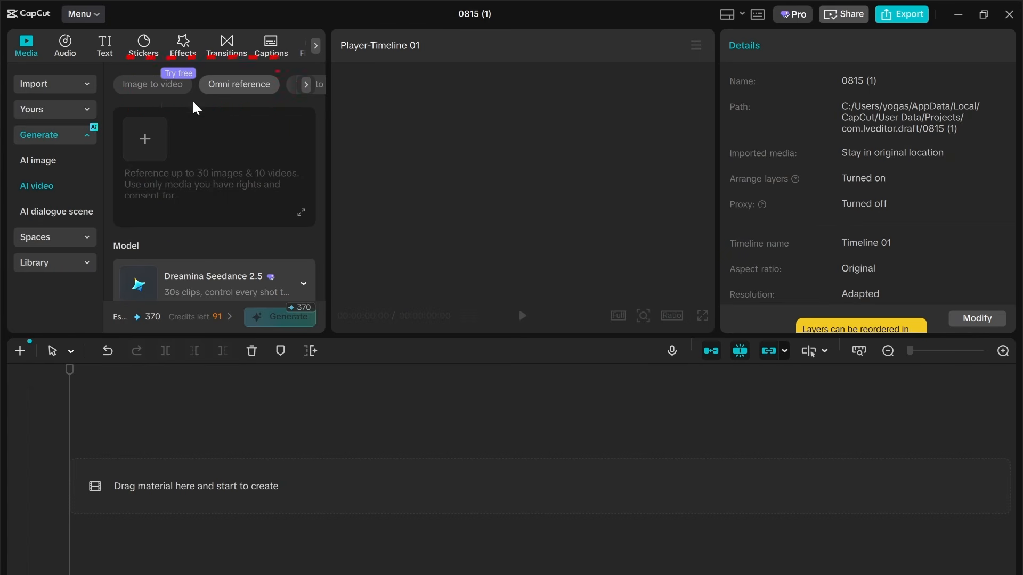
Examine the Text to video and Multiframes modes, ending back on Image to video.
left_click(305, 84)
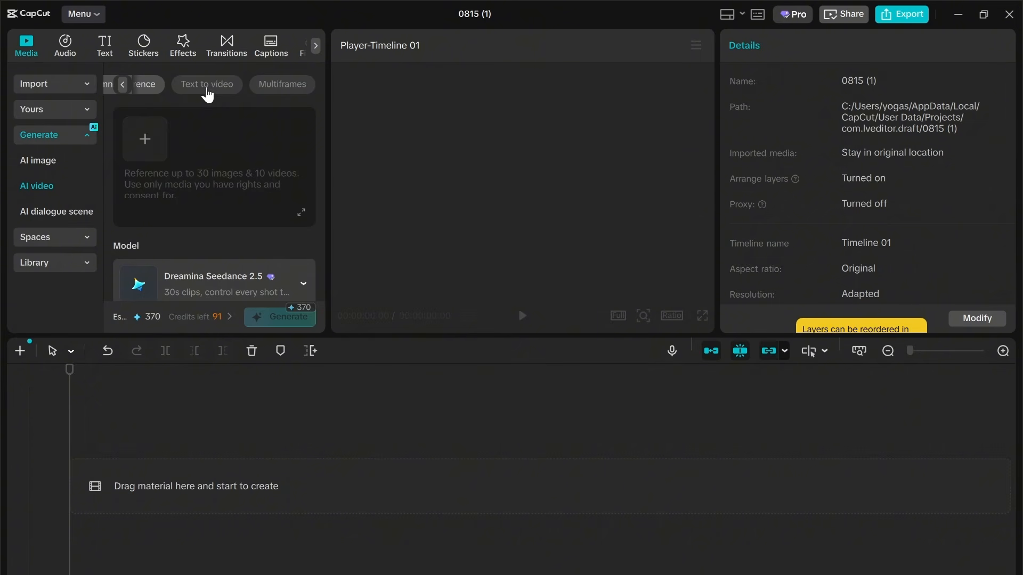
left_click(207, 87)
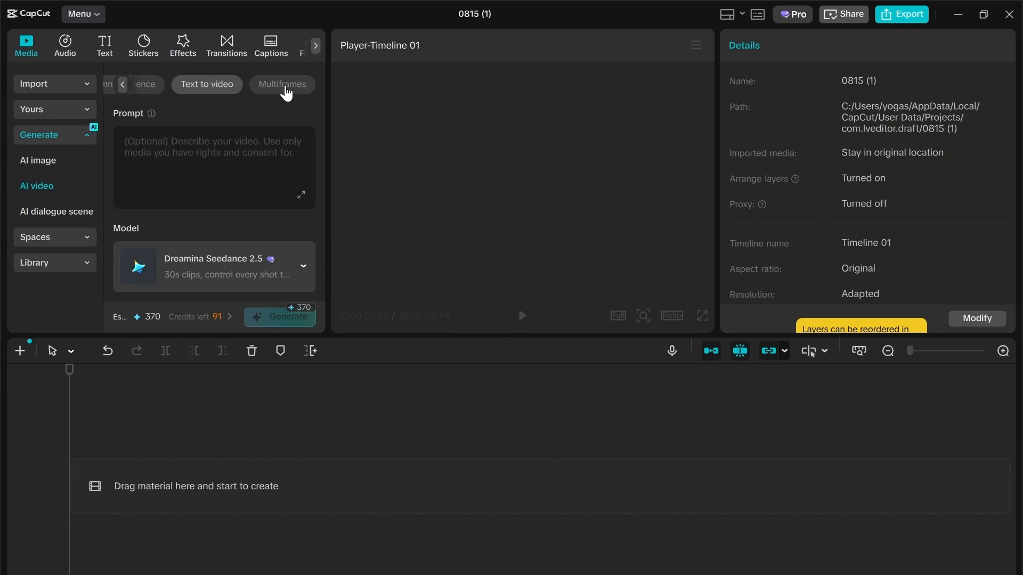
left_click(286, 87)
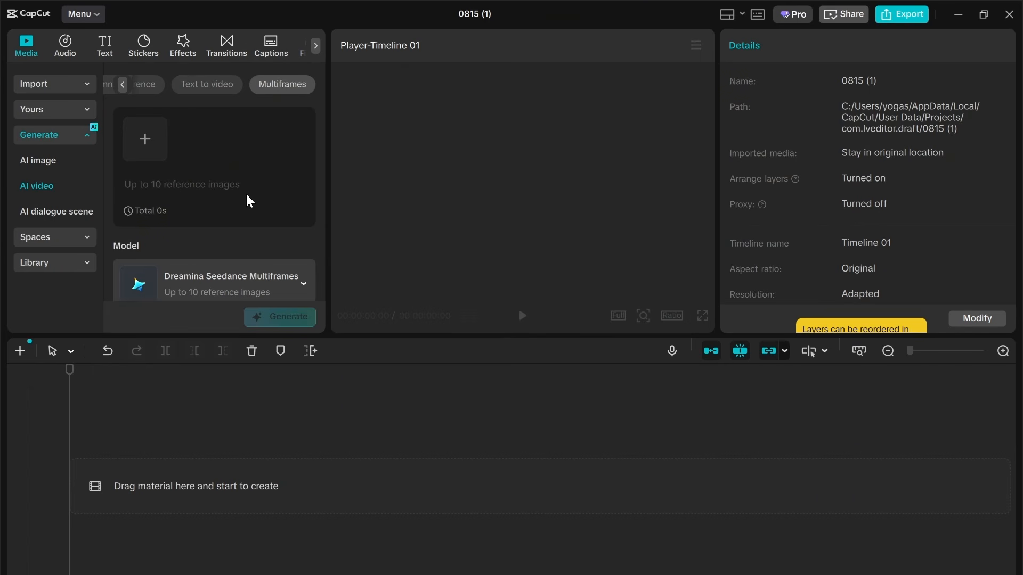
left_click(122, 91)
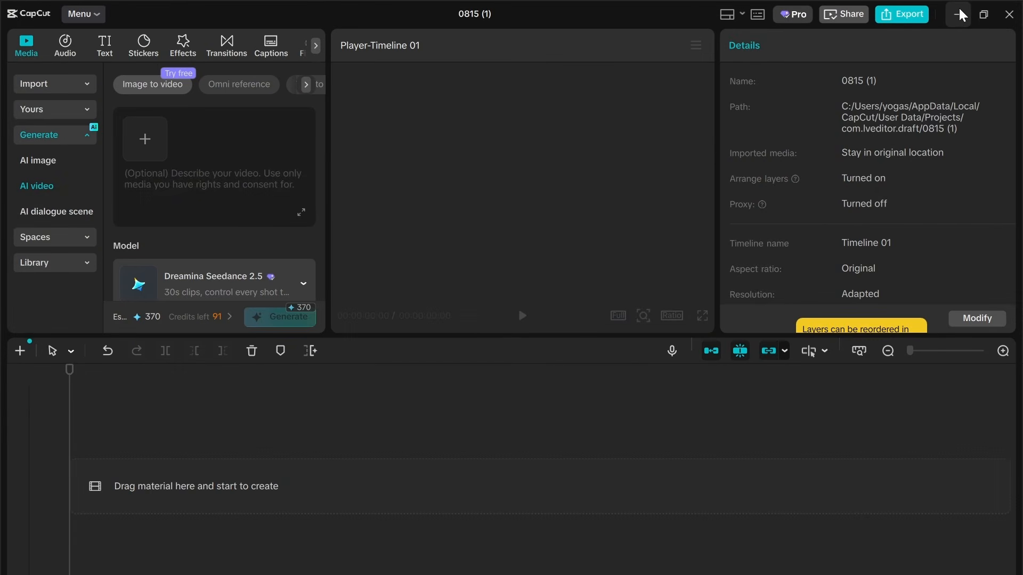
Switch to the ChatGPT conversation and read the request for a series of prompts evolving a transparent 2050 smartphone.
left_click(959, 10)
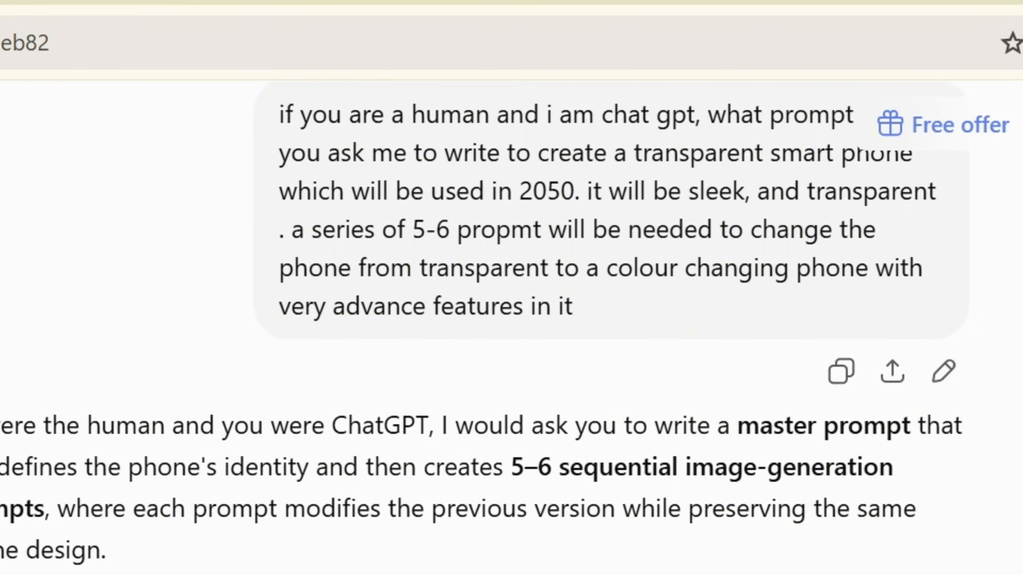
left_click_drag(300, 114, 700, 116)
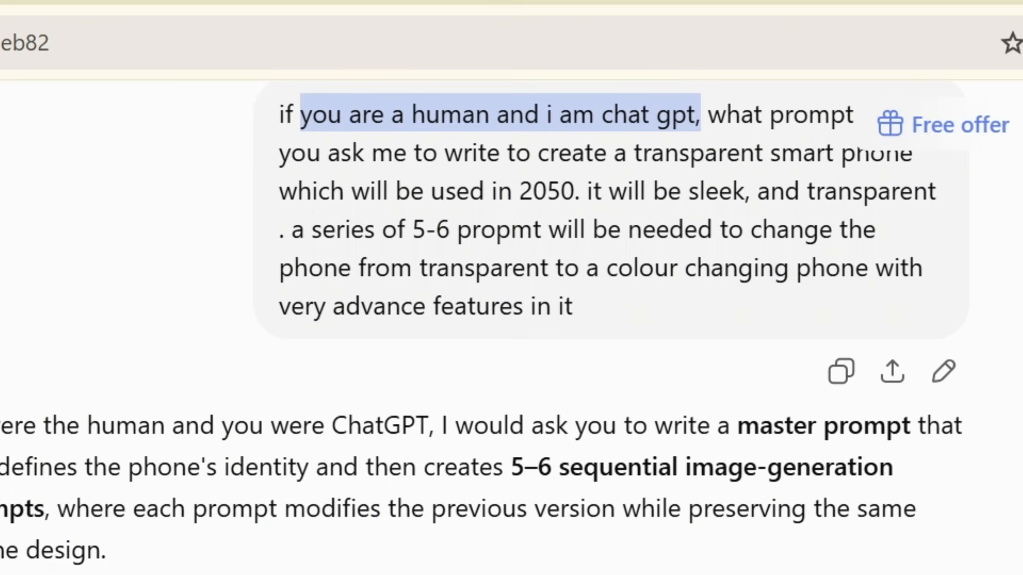
left_click_drag(707, 114, 499, 154)
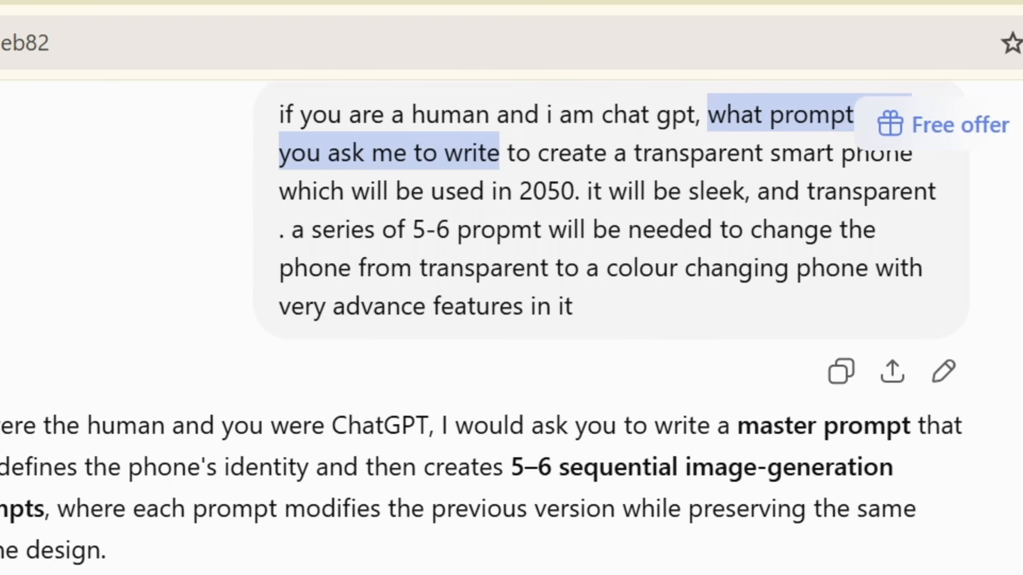
left_click_drag(807, 191, 847, 311)
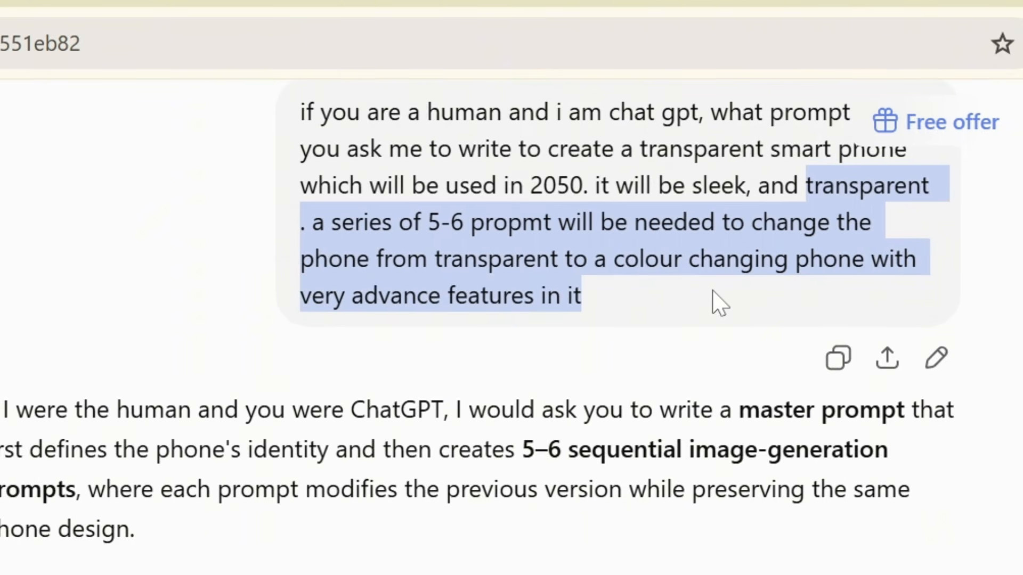
Read through ChatGPT's suggested master prompt, from its opening instructions through the staged smartphone descriptions.
scroll(644, 542, "down", 1)
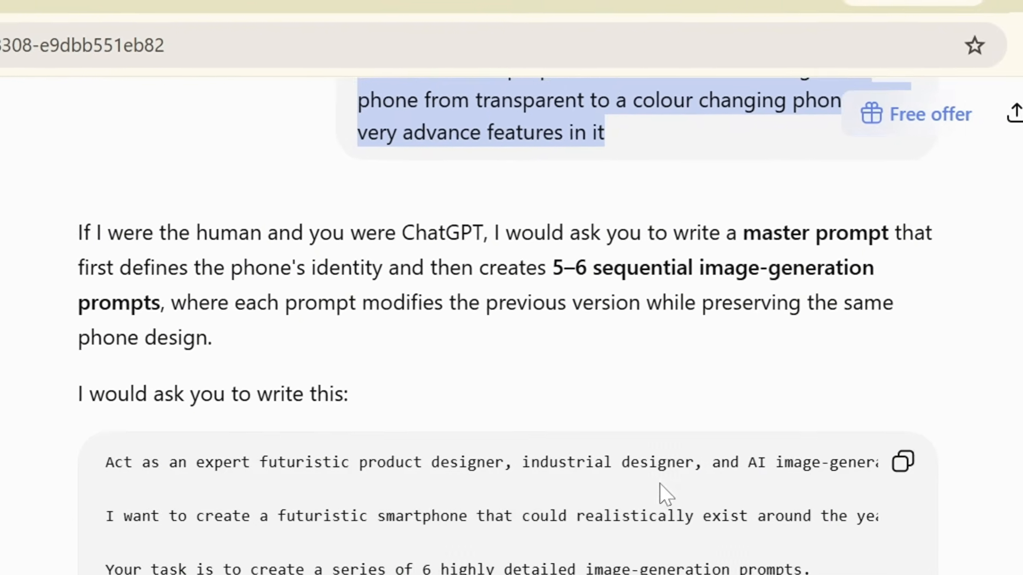
scroll(660, 483, "down", 5)
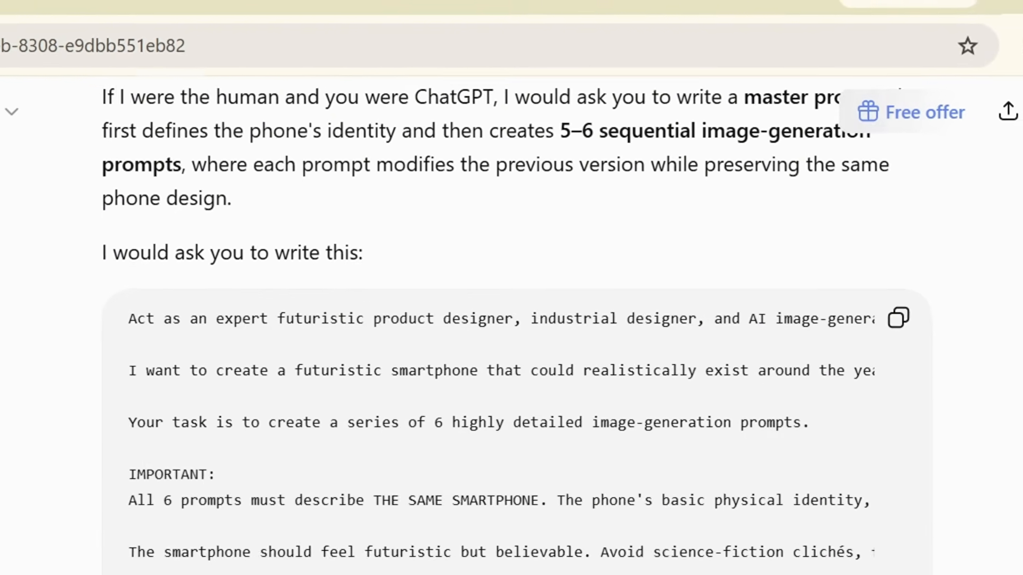
scroll(532, 320, "down", 15)
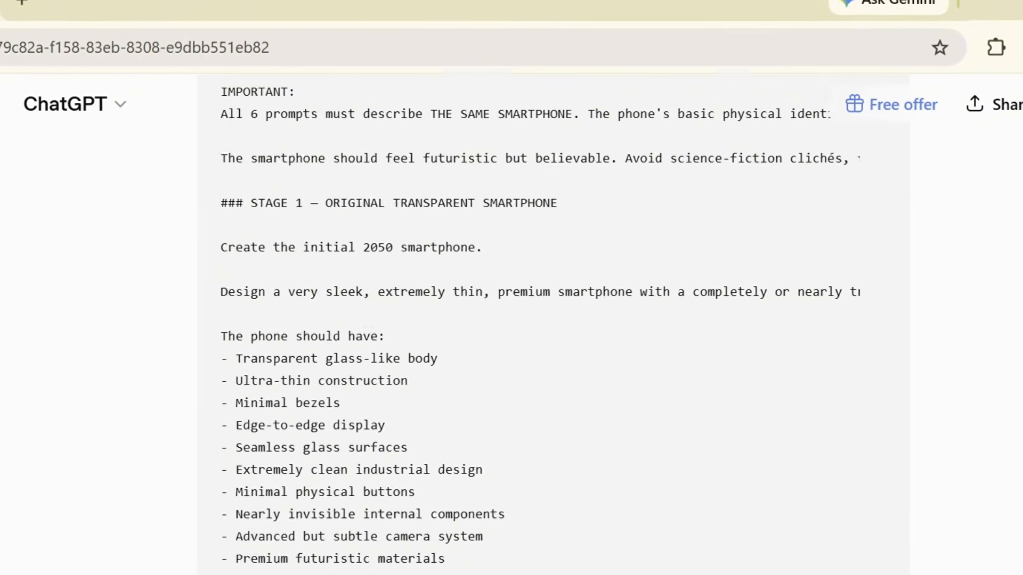
scroll(533, 320, "down", 15)
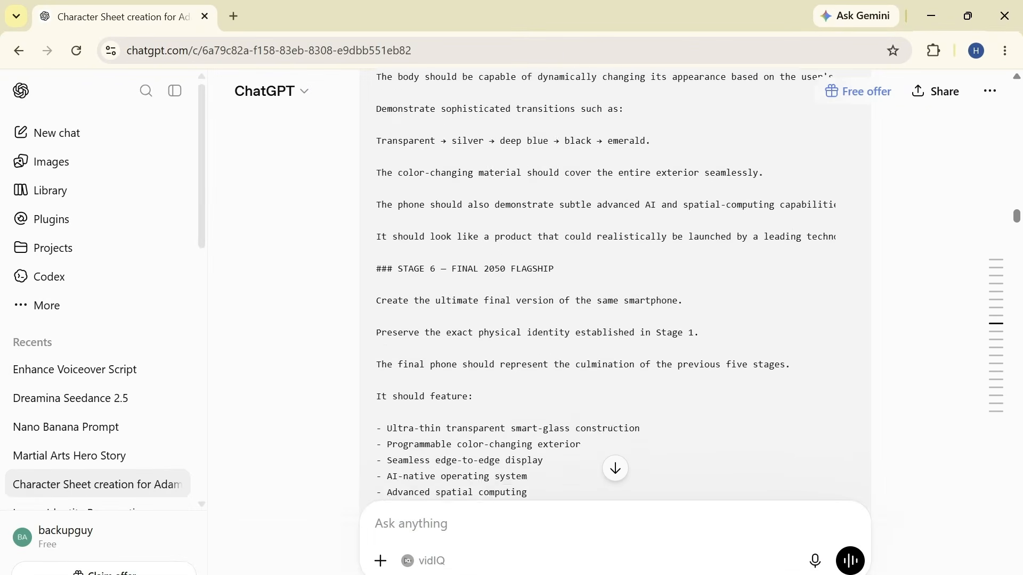
scroll(710, 314, "down", 15)
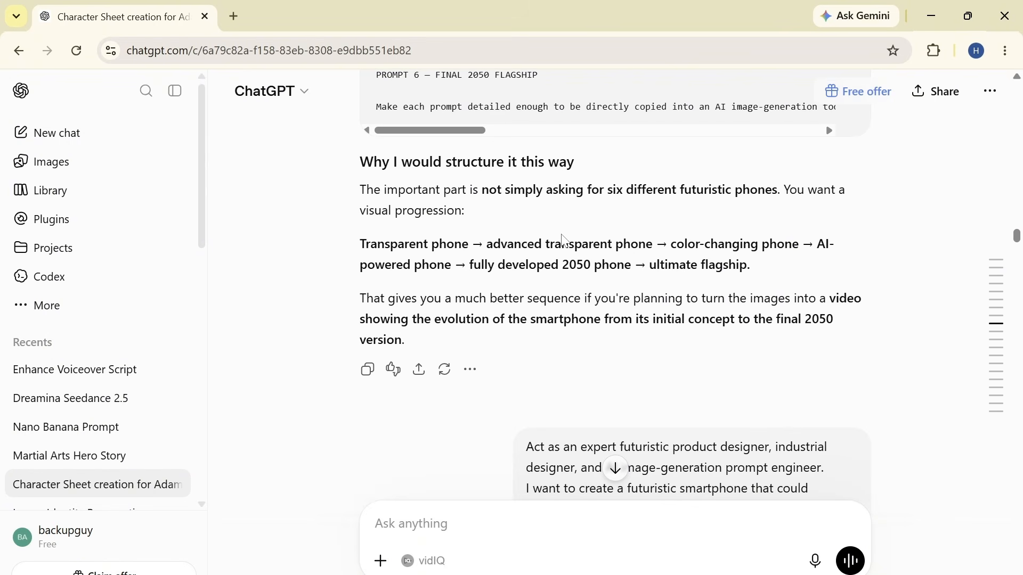
scroll(635, 345, "up", 15)
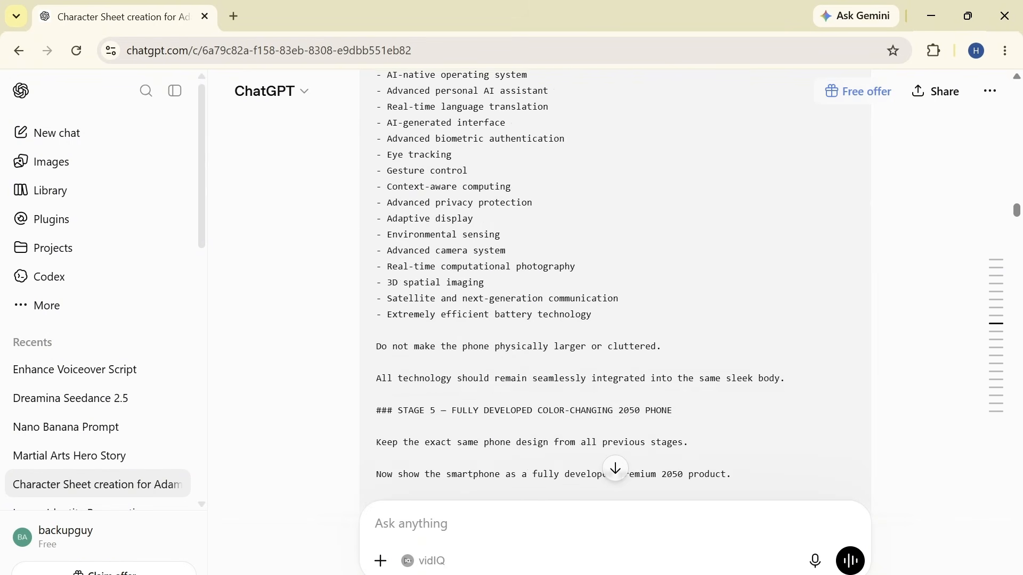
scroll(615, 288, "up", 15)
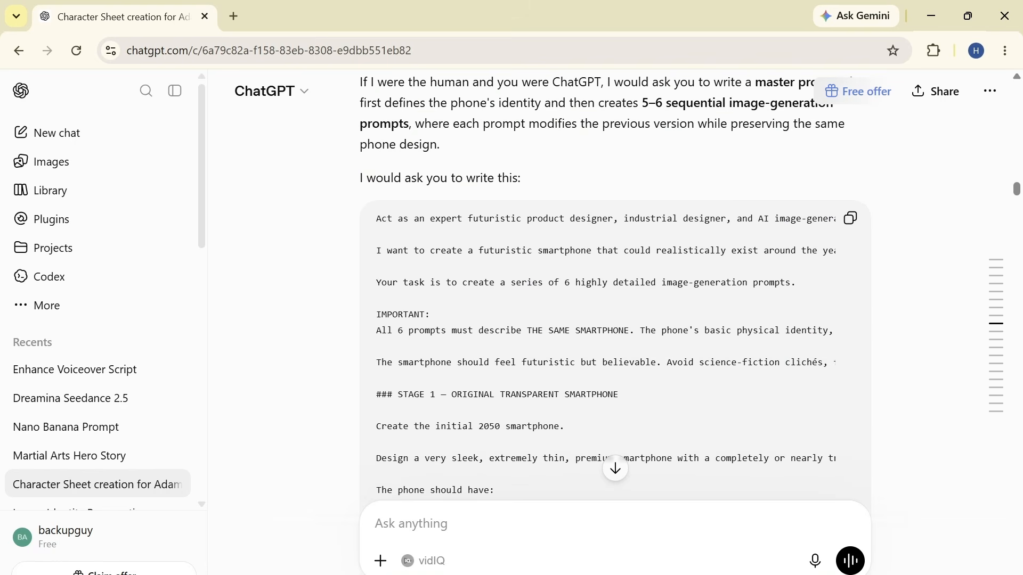
Find the follow-up message that submits the master prompt and highlight its description of the futuristic 2050 smartphone.
scroll(615, 287, "down", 15)
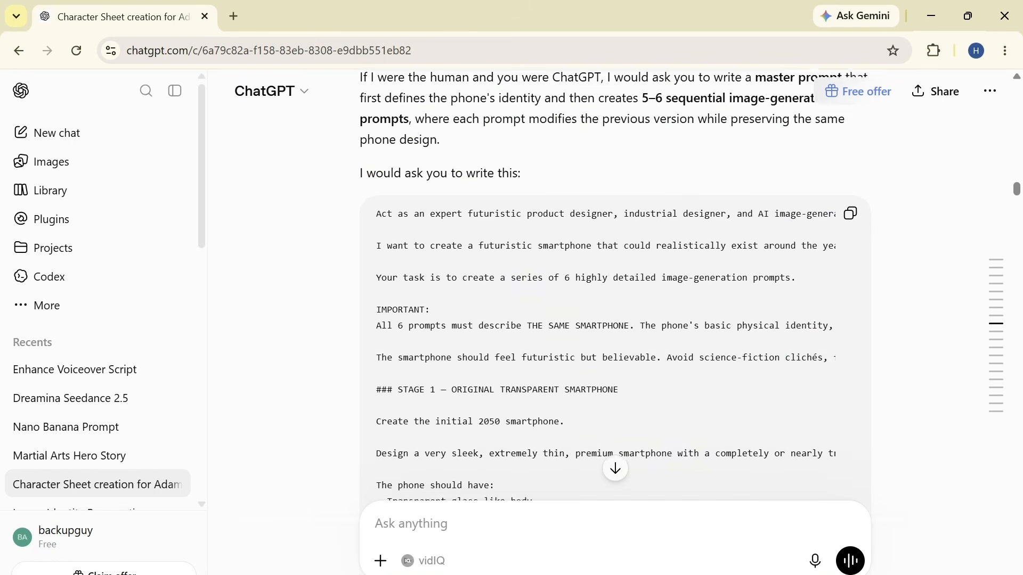
scroll(615, 288, "down", 4)
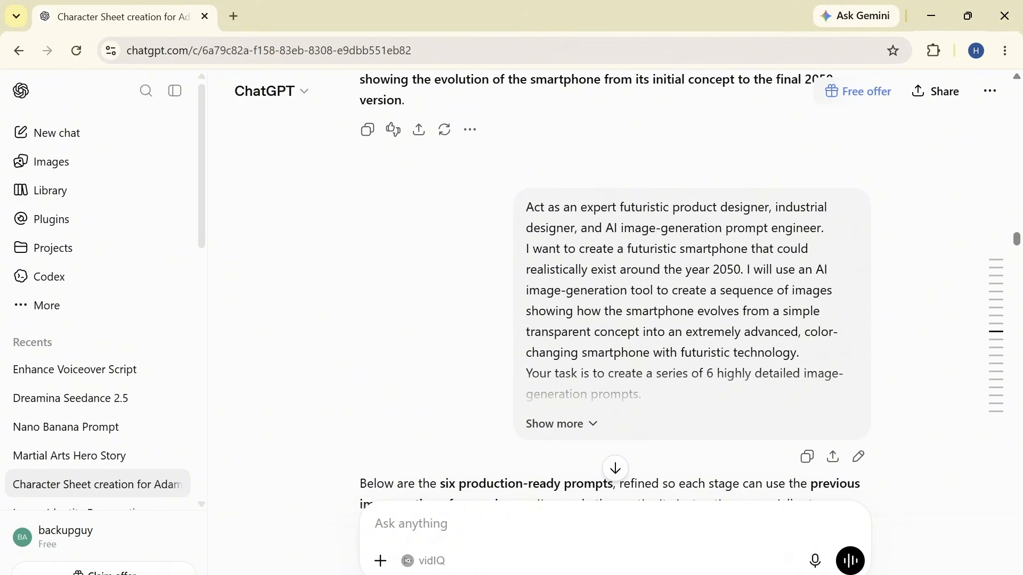
left_click_drag(627, 248, 742, 270)
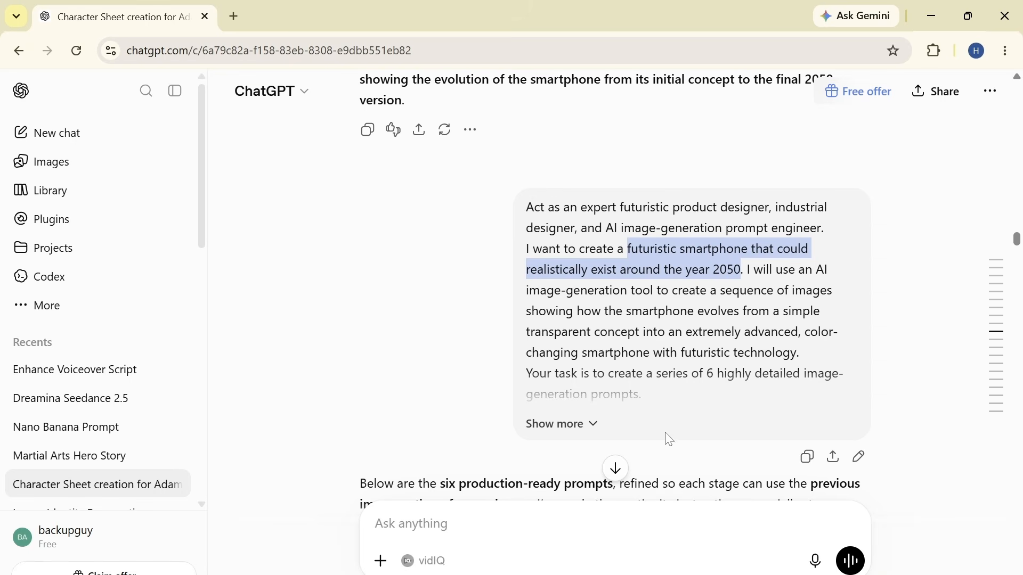
Find the six production-ready prompts in ChatGPT's reply, highlight the Prompt 1 heading and read through the transparent 2050 smartphone prompt.
scroll(669, 439, "down", 6)
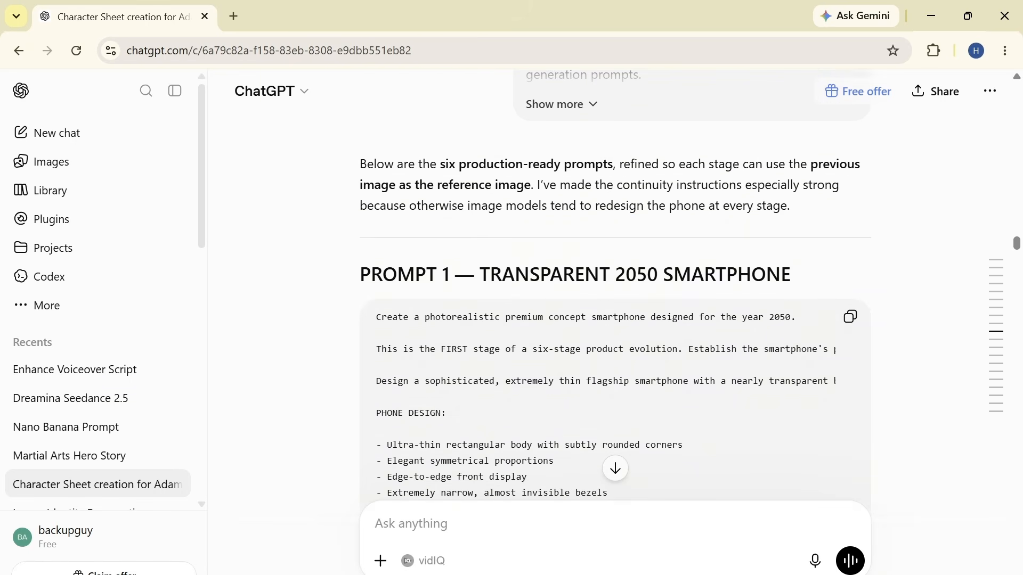
scroll(616, 319, "down", 2)
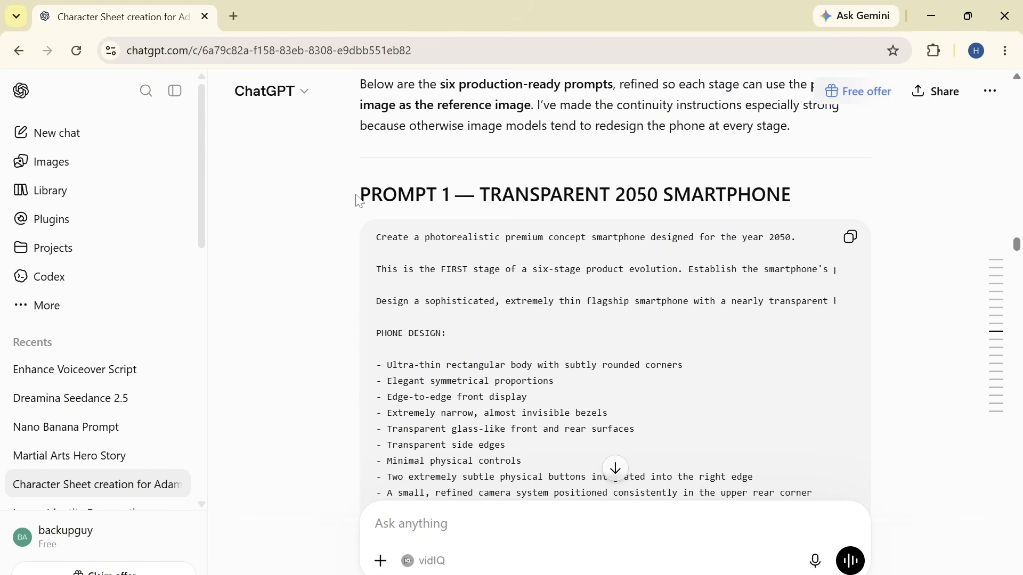
left_click_drag(361, 195, 614, 185)
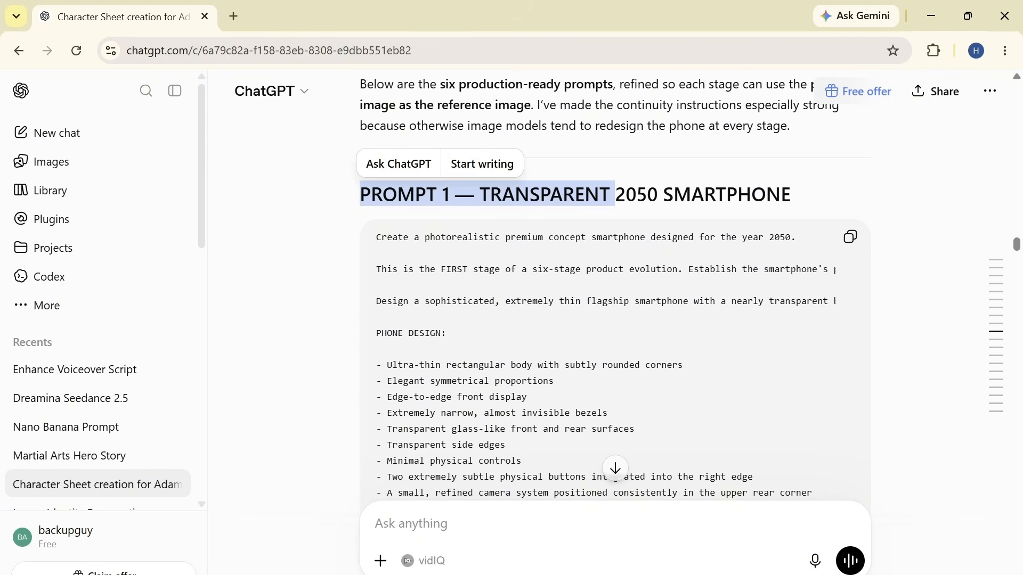
scroll(614, 266, "down", 15)
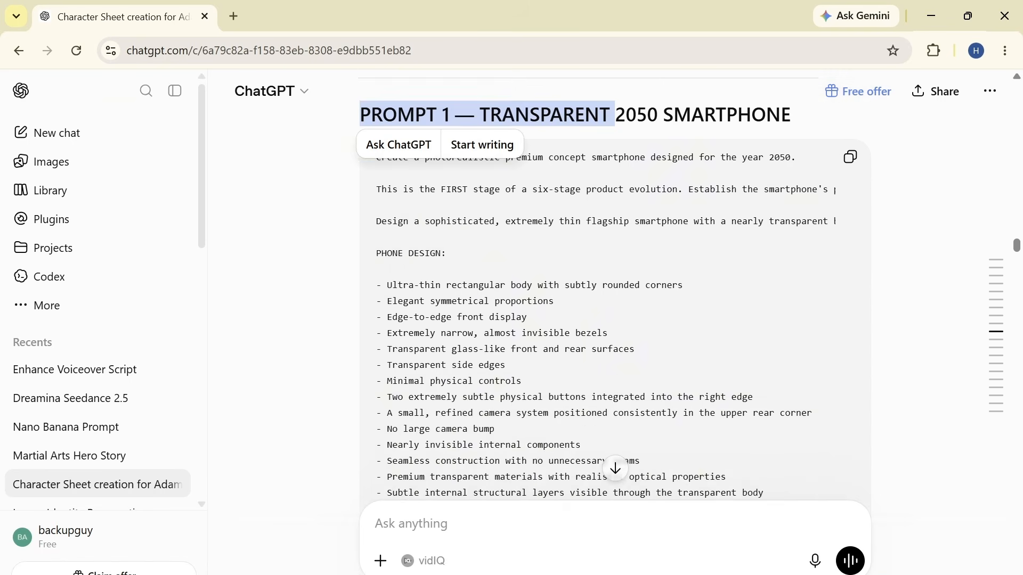
scroll(500, 248, "down", 4)
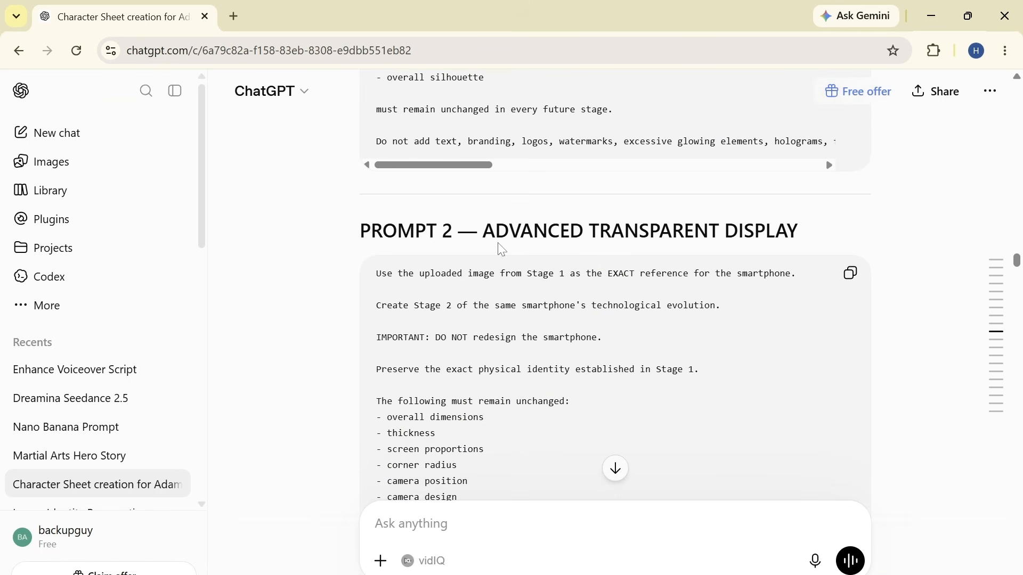
Highlight the Prompt 2 title on the advanced transparent display and read on through the prompts to Prompt 6 for the final flagship.
left_click_drag(483, 230, 798, 230)
scroll(615, 287, "down", 20)
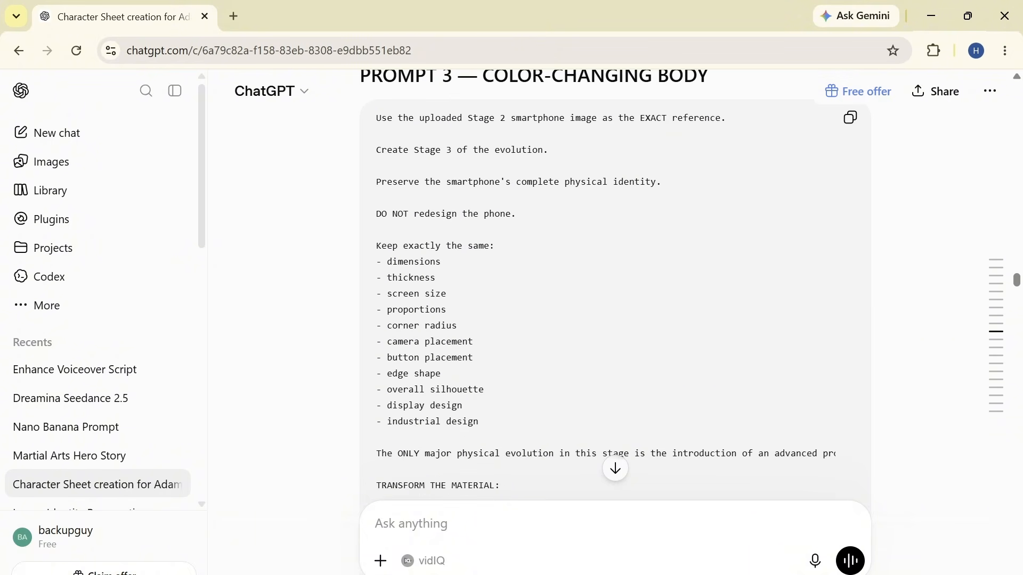
scroll(512, 278, "down", 20)
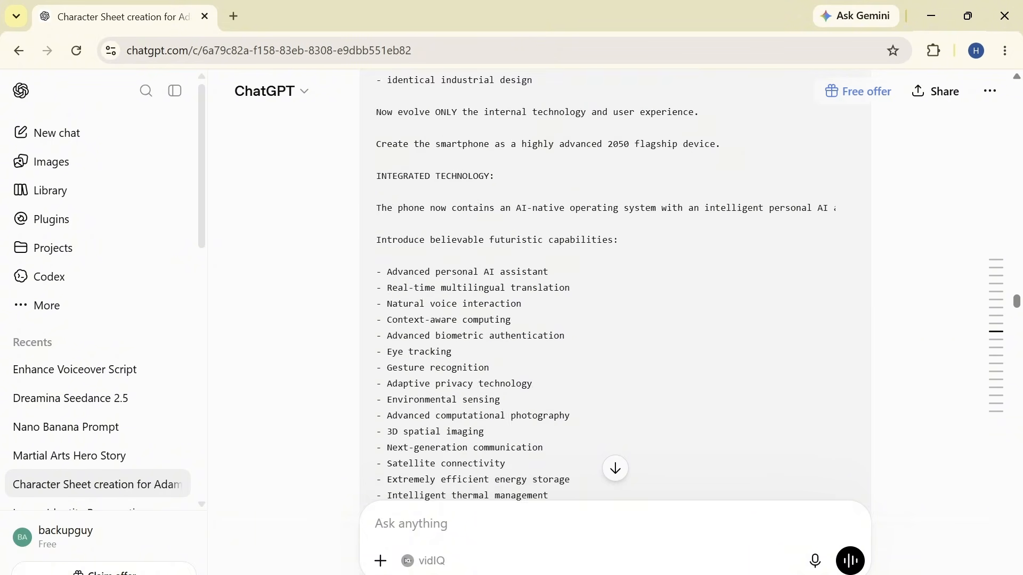
scroll(512, 277, "down", 3)
scroll(615, 282, "down", 20)
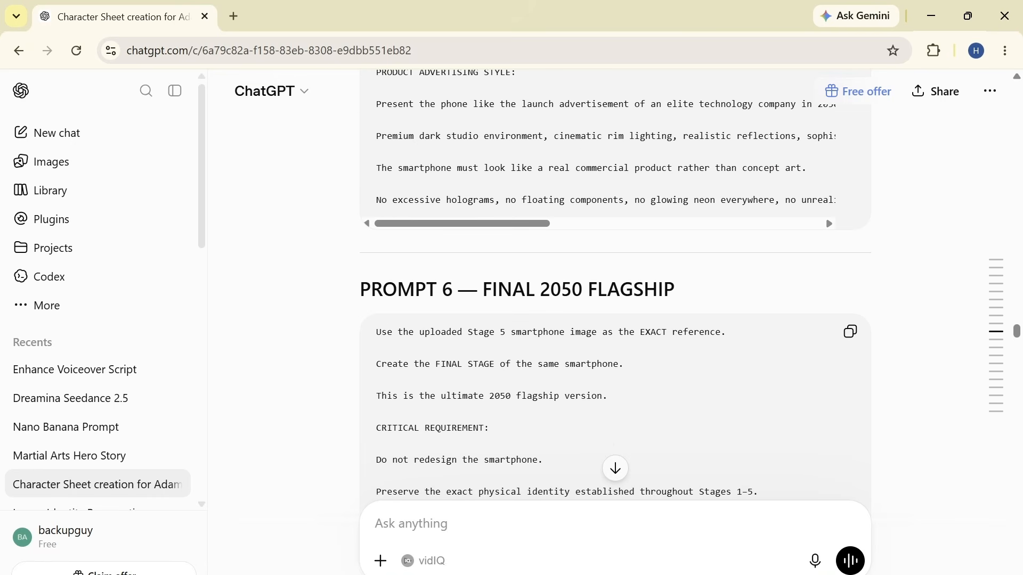
scroll(686, 298, "down", 20)
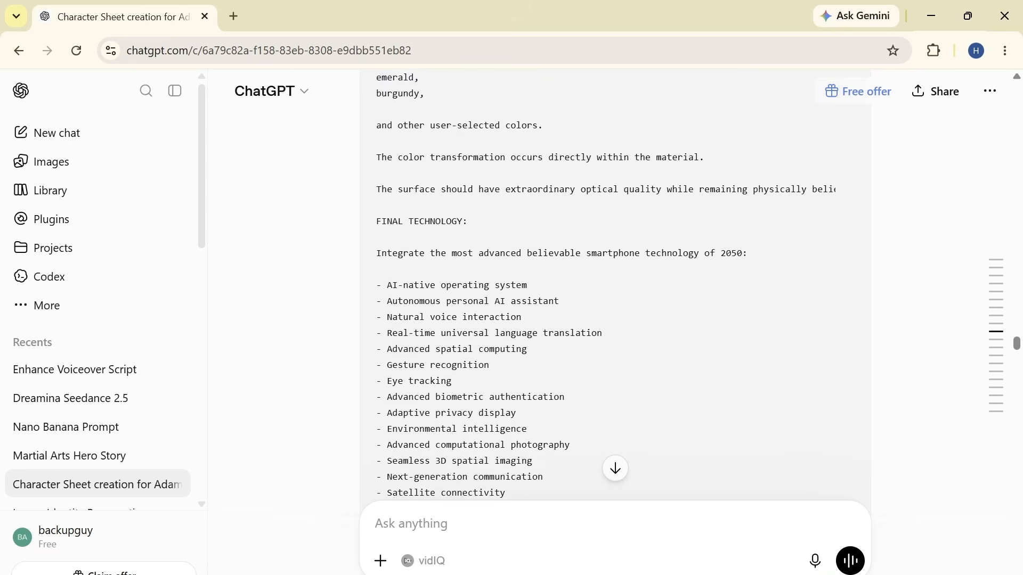
scroll(686, 299, "down", 3)
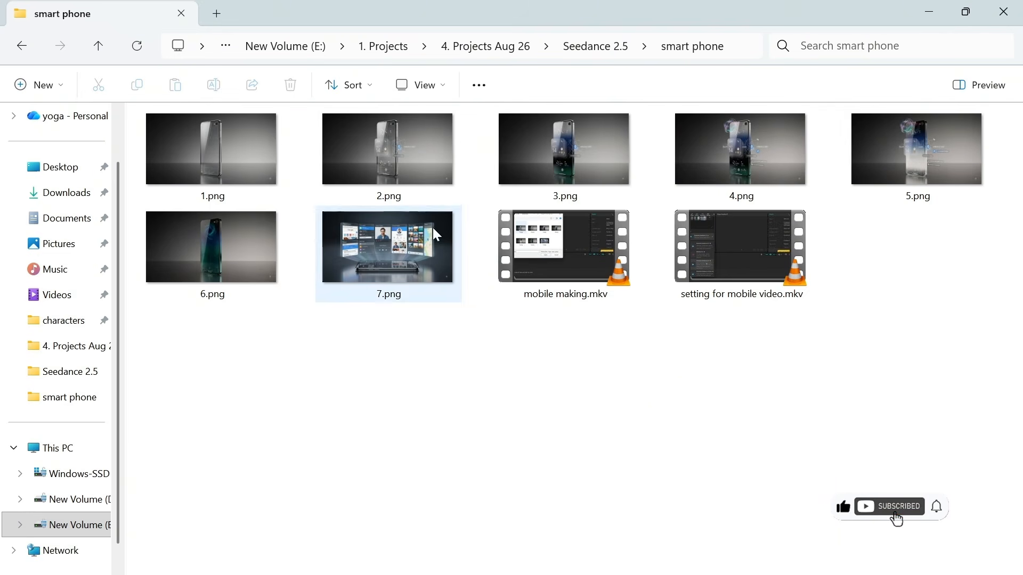
Check 7.png in the smart phone folder, and highlight the ChatGPT request about projecting apps 3-4 inches out of the phone.
left_click(395, 252)
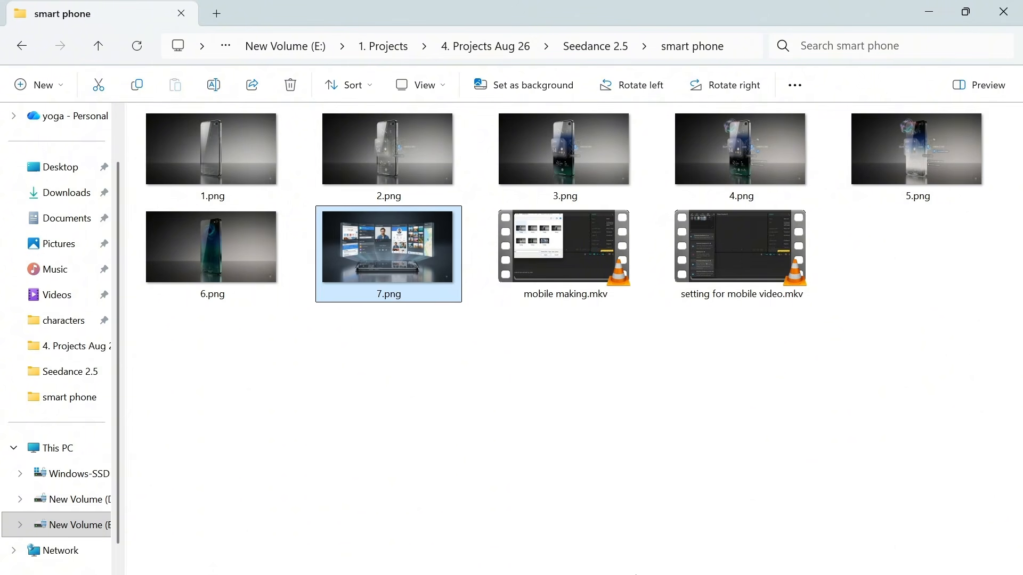
left_click(920, 14)
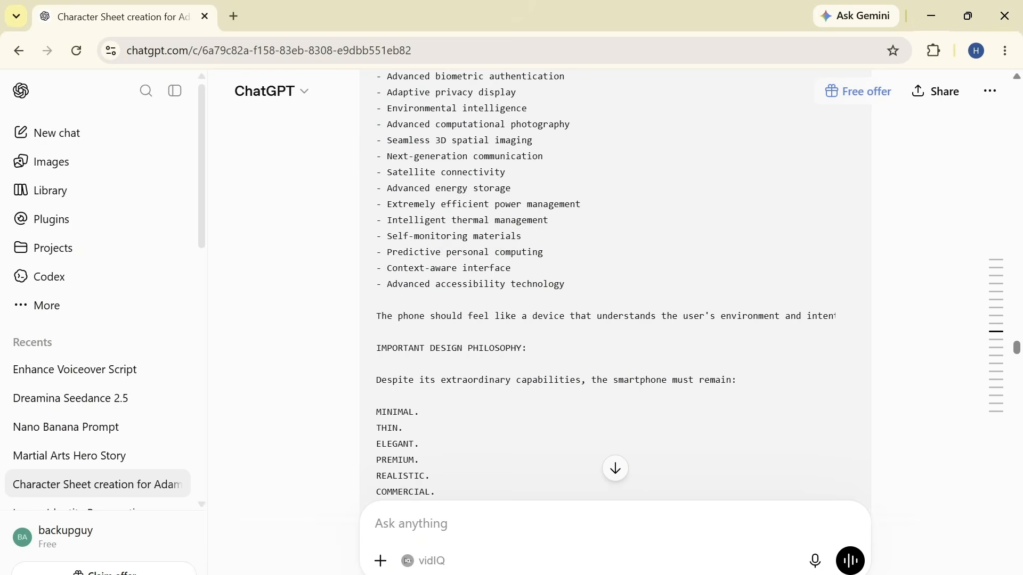
scroll(626, 277, "down", 10)
scroll(626, 277, "down", 7)
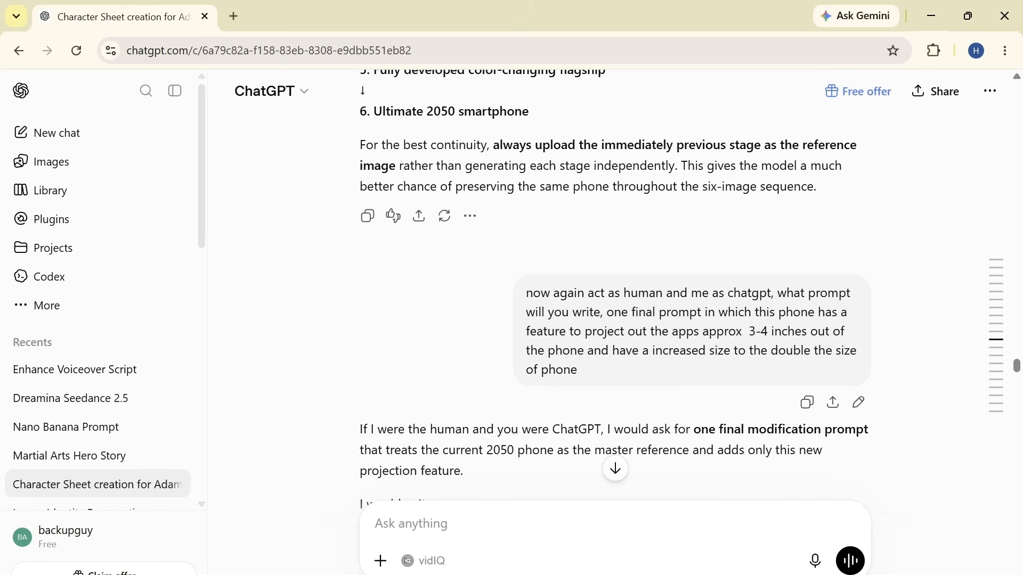
left_click_drag(585, 331, 748, 375)
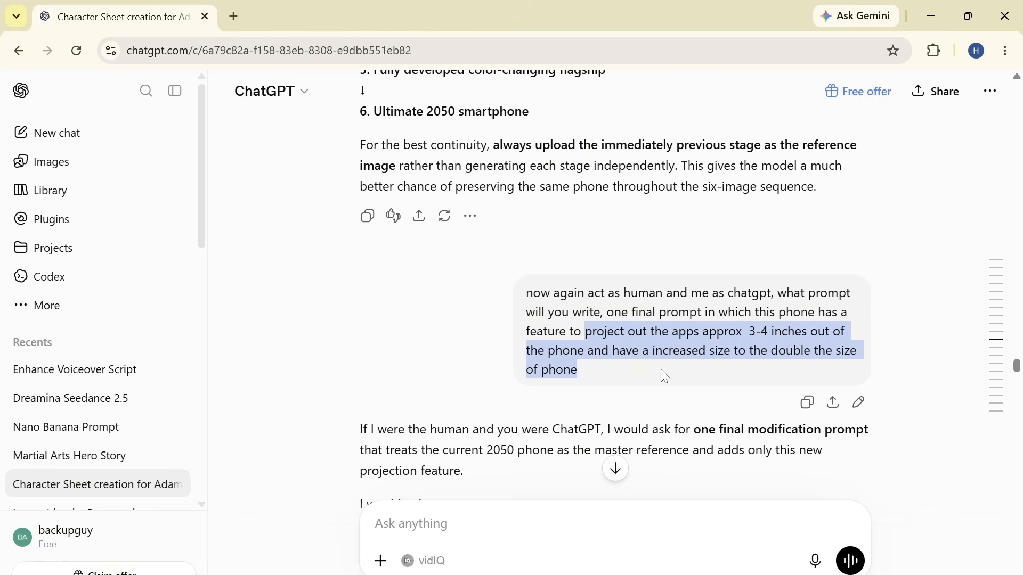
Read the start of ChatGPT's final modification prompt, covering the preserved design features and the spatial app projection.
scroll(616, 288, "down", 3)
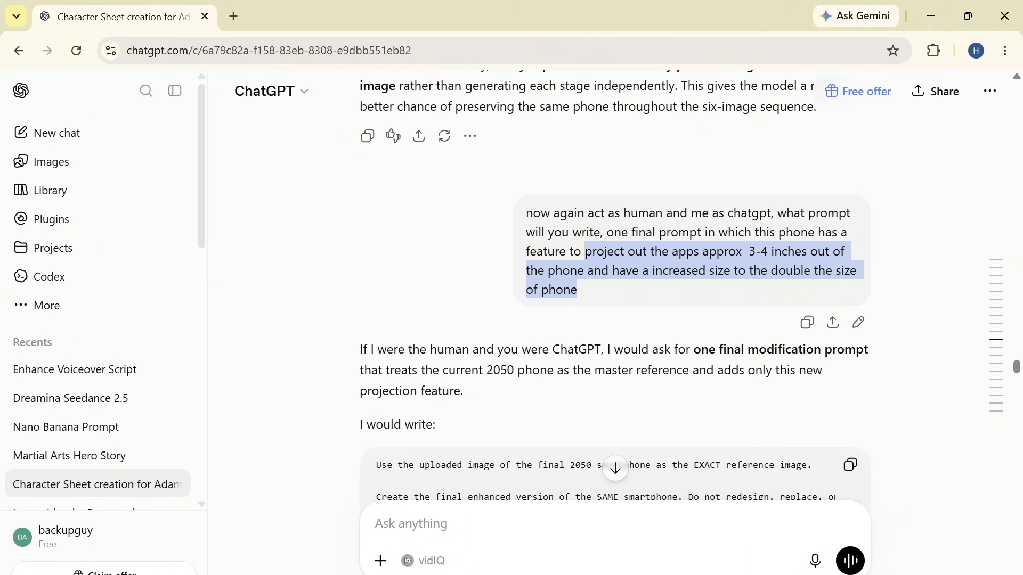
scroll(615, 287, "down", 10)
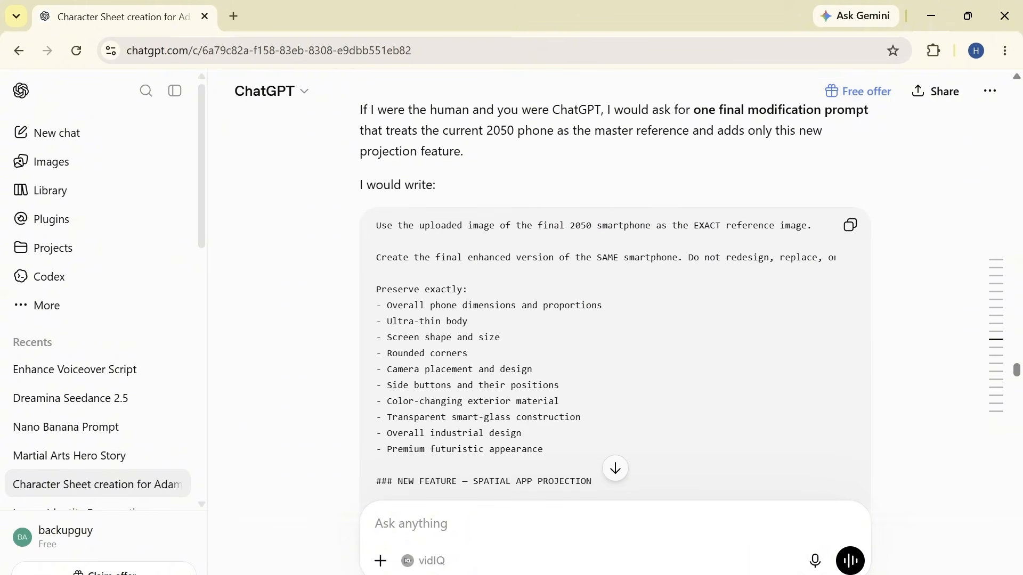
scroll(615, 287, "down", 1)
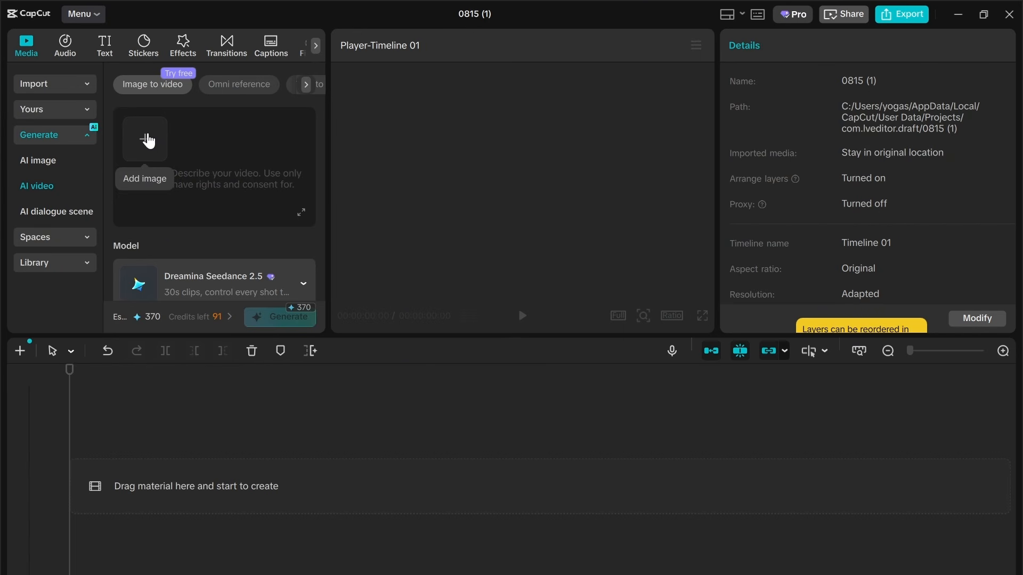
Switch to CapCut and add the images 1.png through 7.png from the smart phone folder to the AI video generator.
left_click(148, 139)
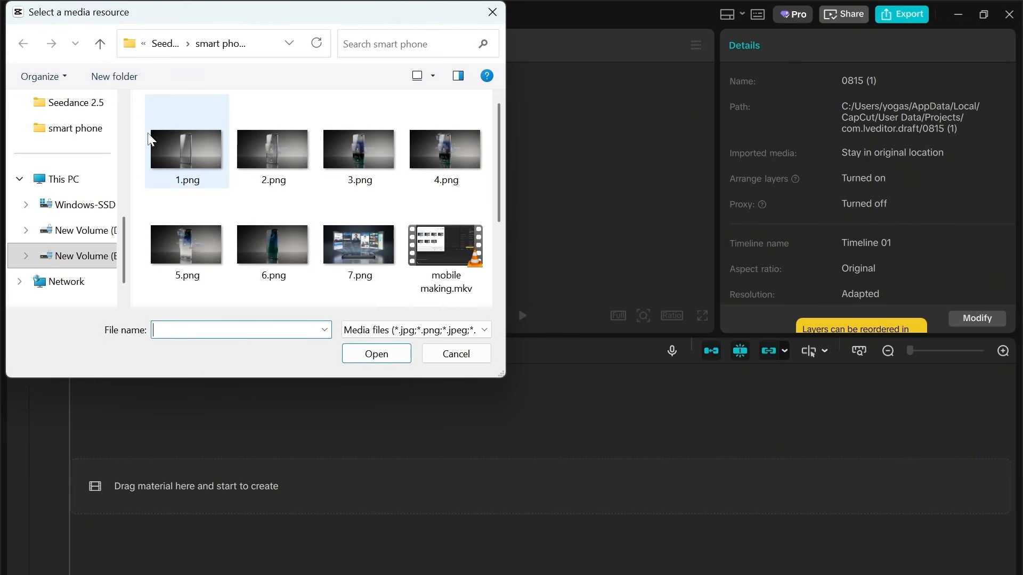
left_click(185, 146)
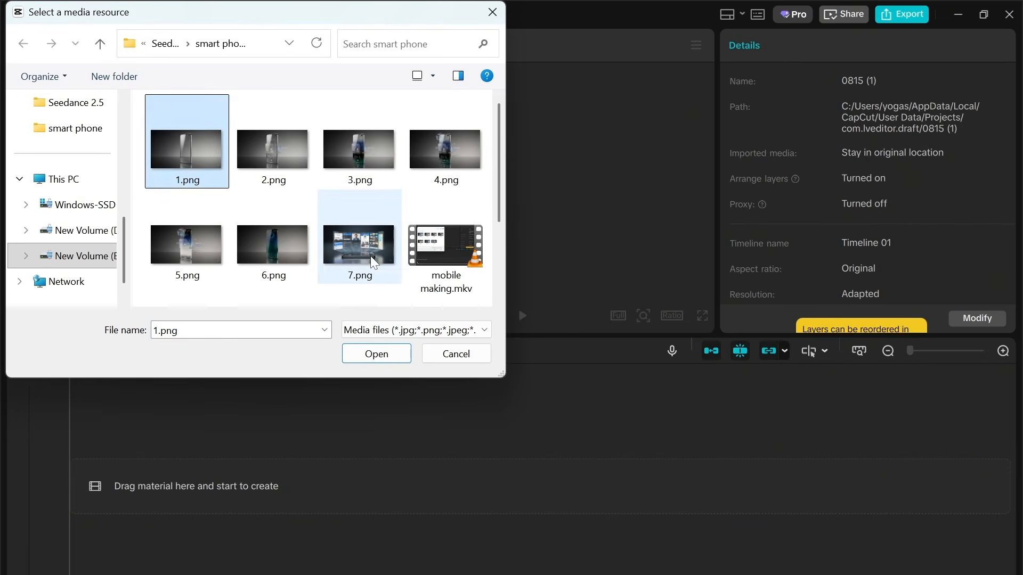
left_click(370, 256, "shift")
left_click(370, 354)
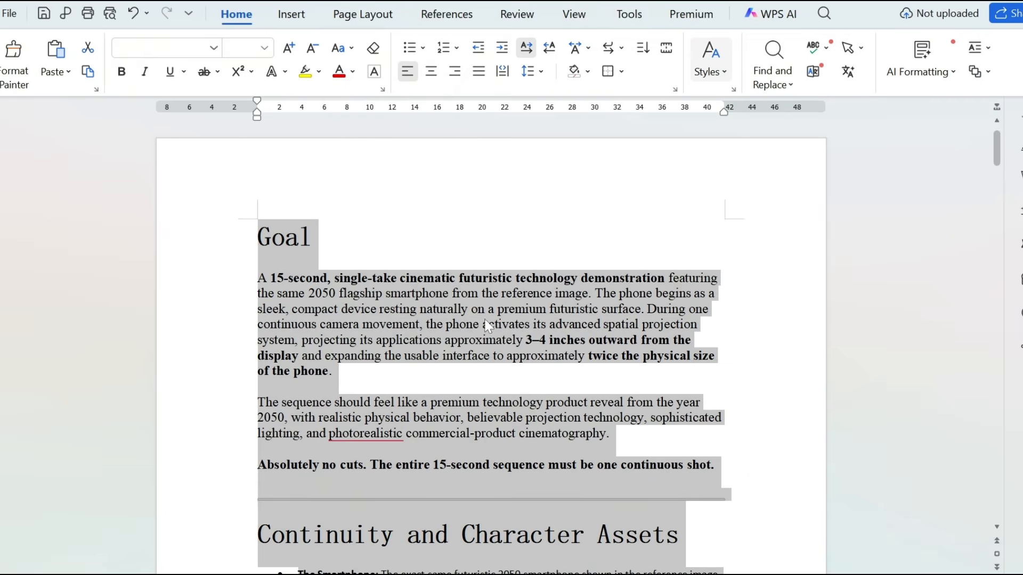
Copy the whole 15-second smartphone video prompt from the WPS document and paste it as the Omni reference description in CapCut.
right_click(480, 318)
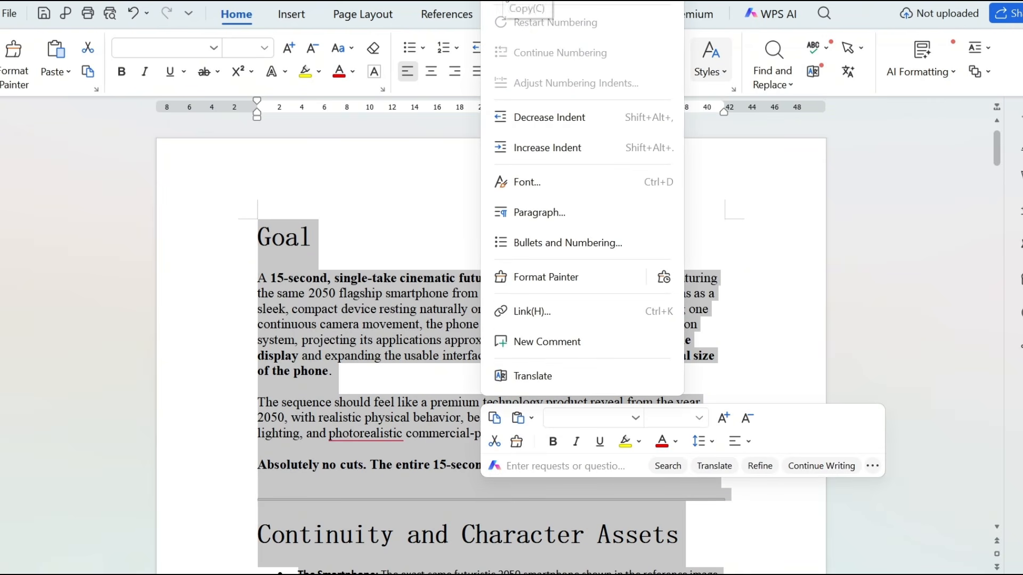
left_click(505, 2)
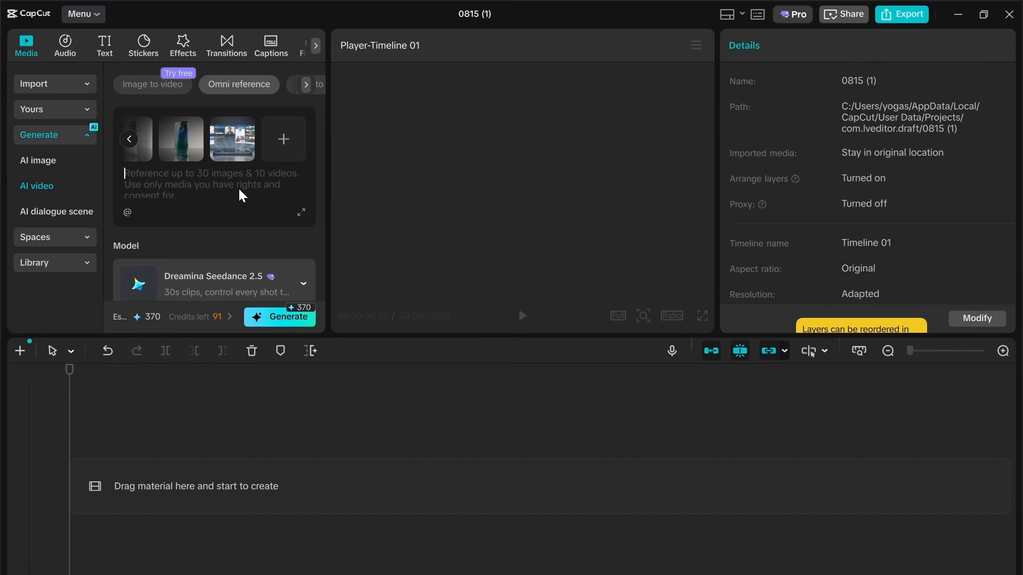
key("ctrl+v")
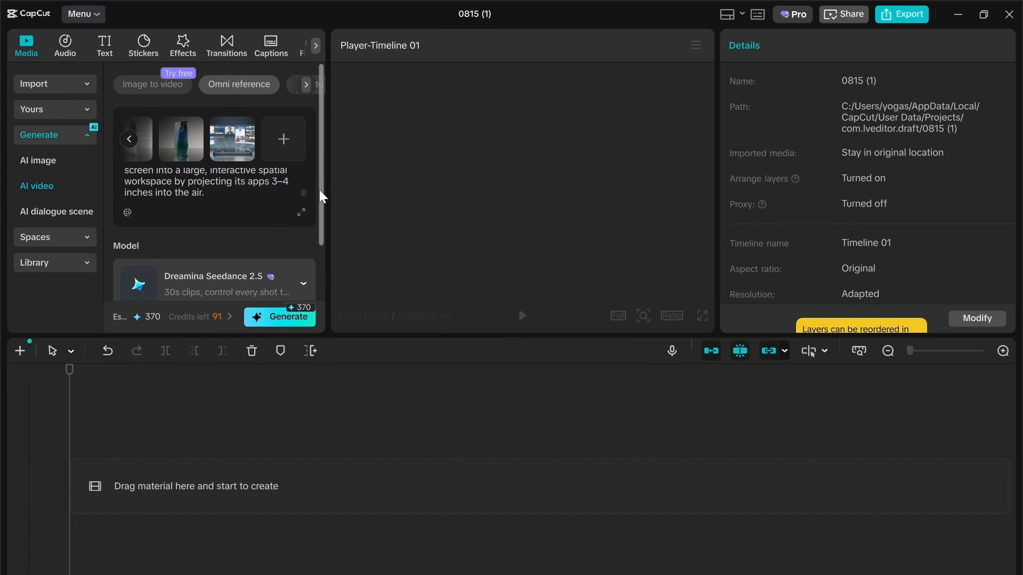
left_click_drag(303, 201, 305, 160)
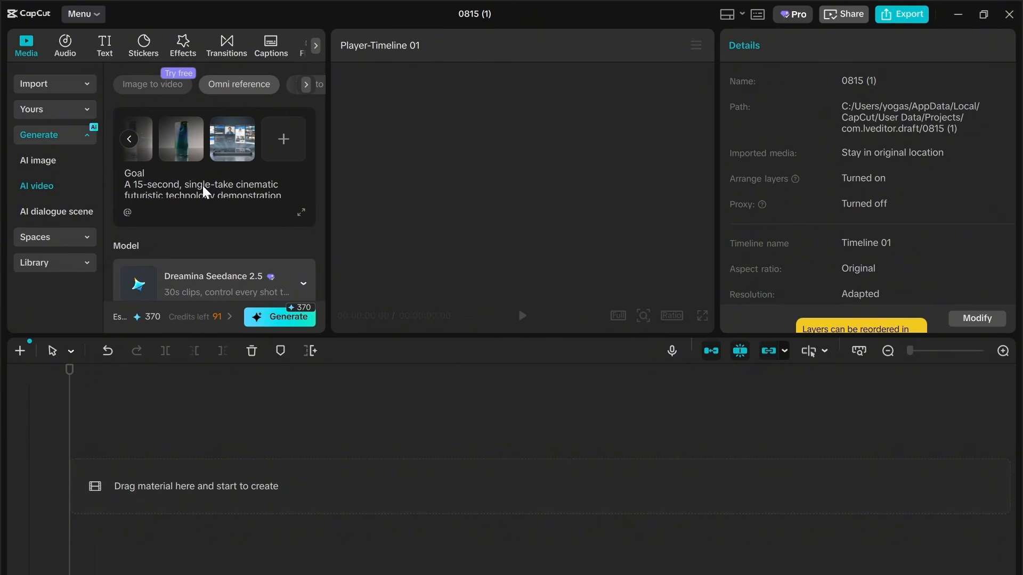
Choose the Dreamina Seedance 2.0 model and set the video duration to 15 seconds.
left_click(305, 287)
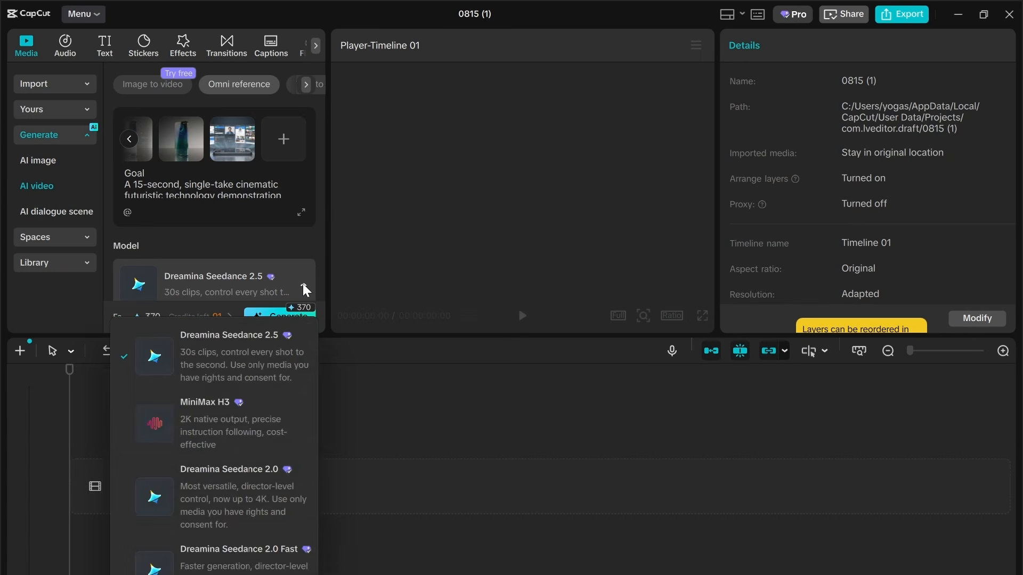
left_click(241, 491)
scroll(261, 278, "down", 2)
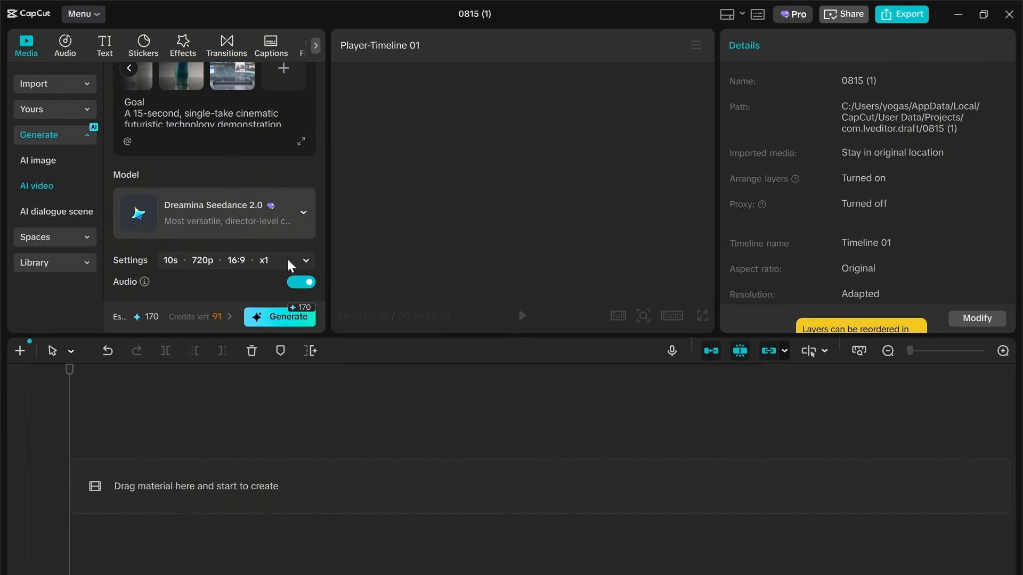
left_click(307, 263)
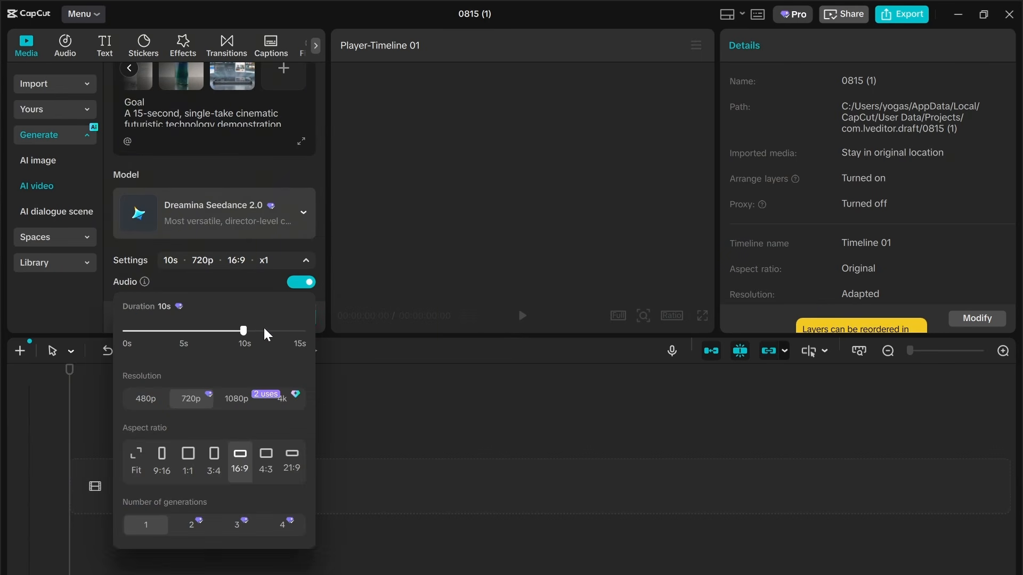
left_click(299, 332)
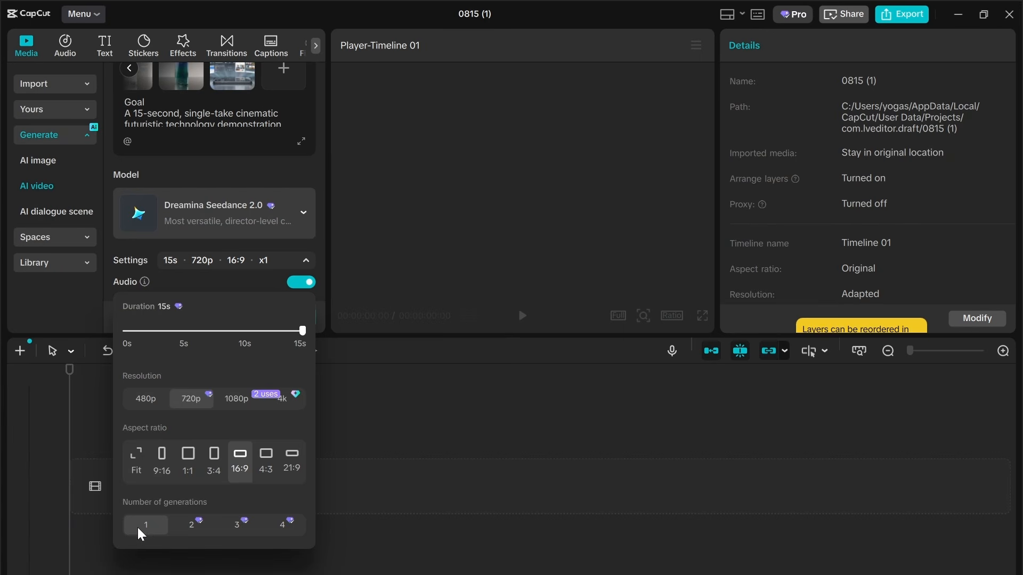
left_click(339, 375)
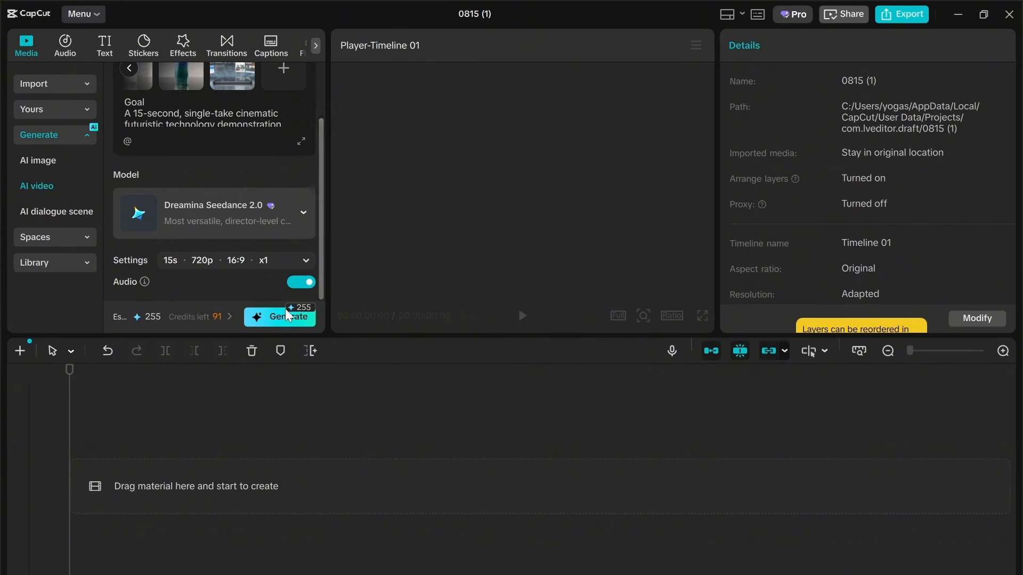
Try 2 as the number of generations to check the credit estimate, and set it back to 1.
left_click(305, 265)
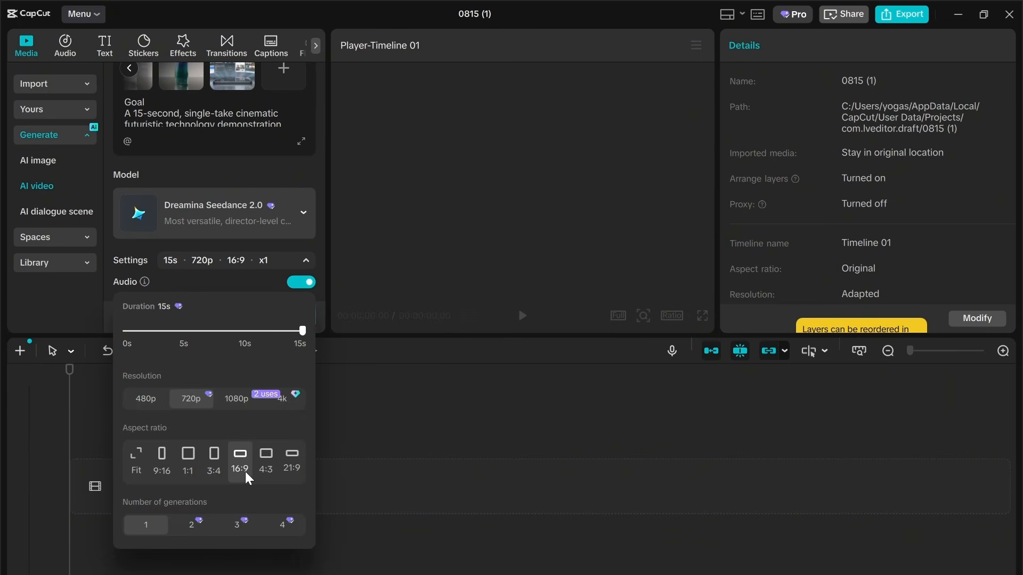
left_click(198, 523)
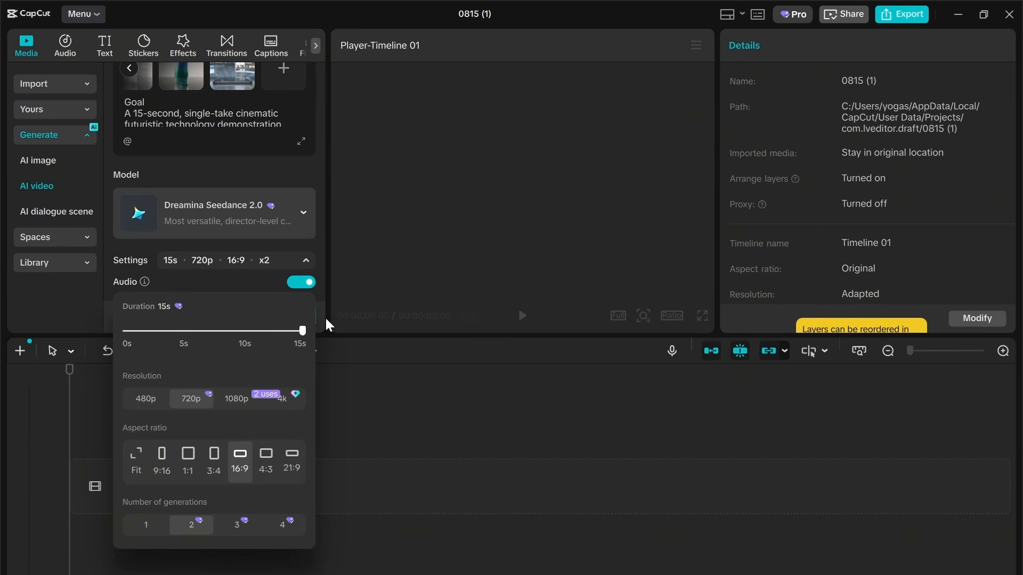
left_click(339, 285)
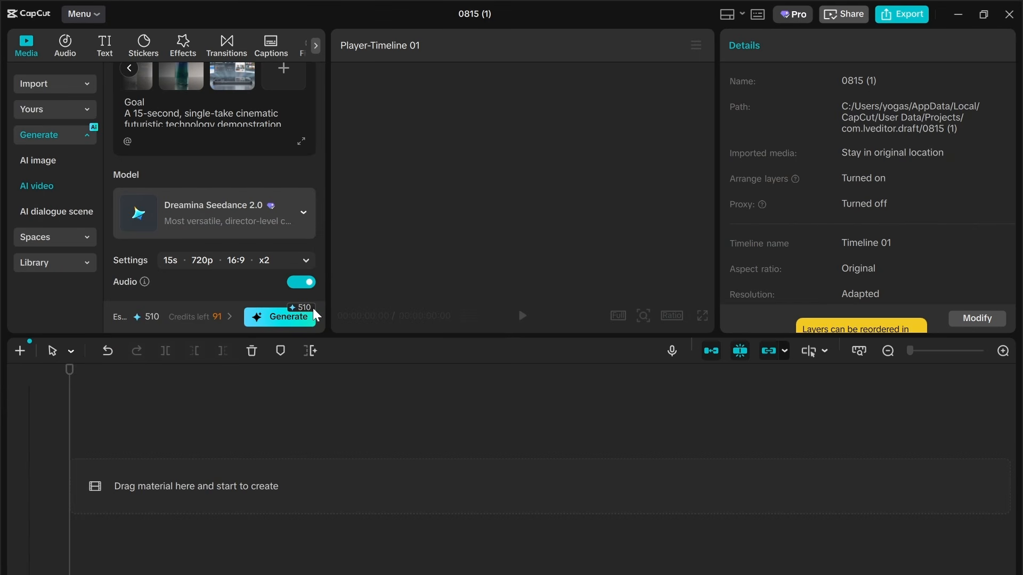
left_click(306, 264)
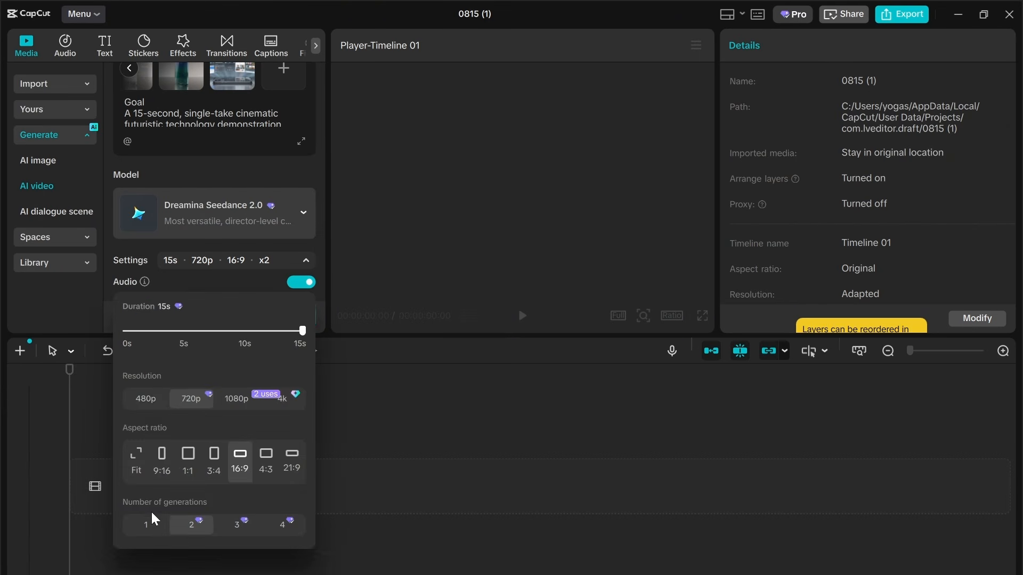
left_click(145, 527)
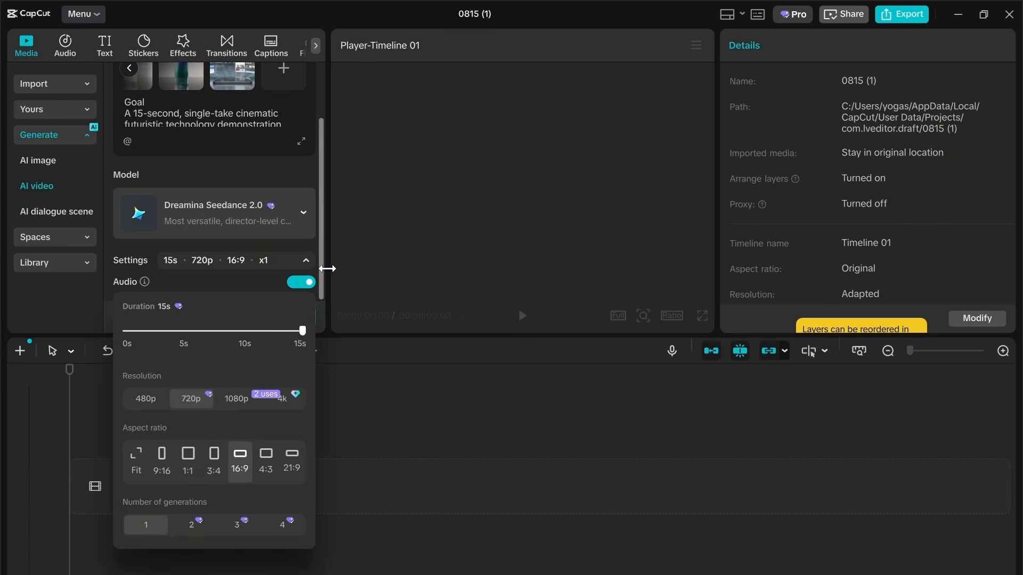
left_click(349, 272)
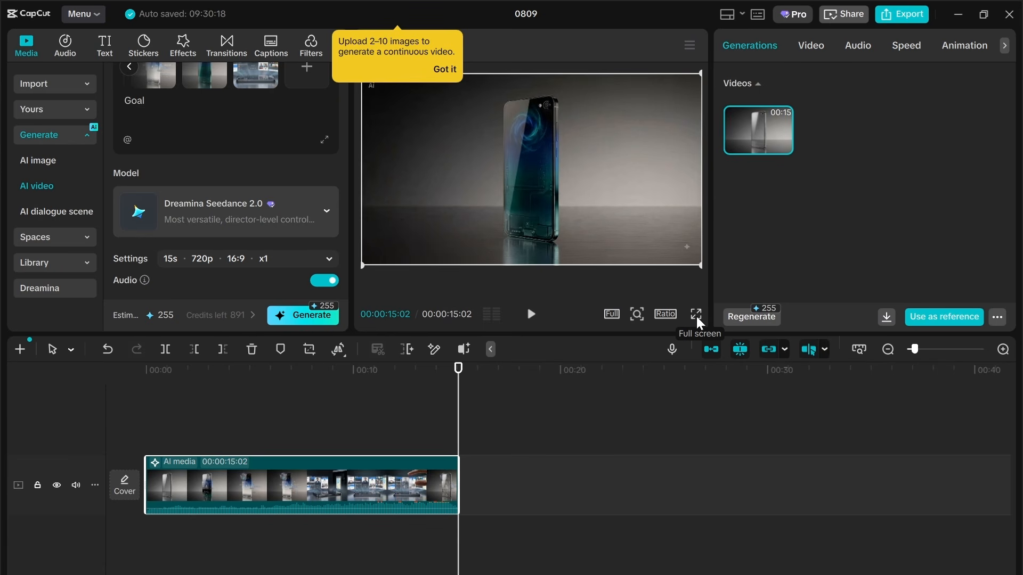
View the generated 15-second smartphone video in full-screen preview.
left_click(695, 315)
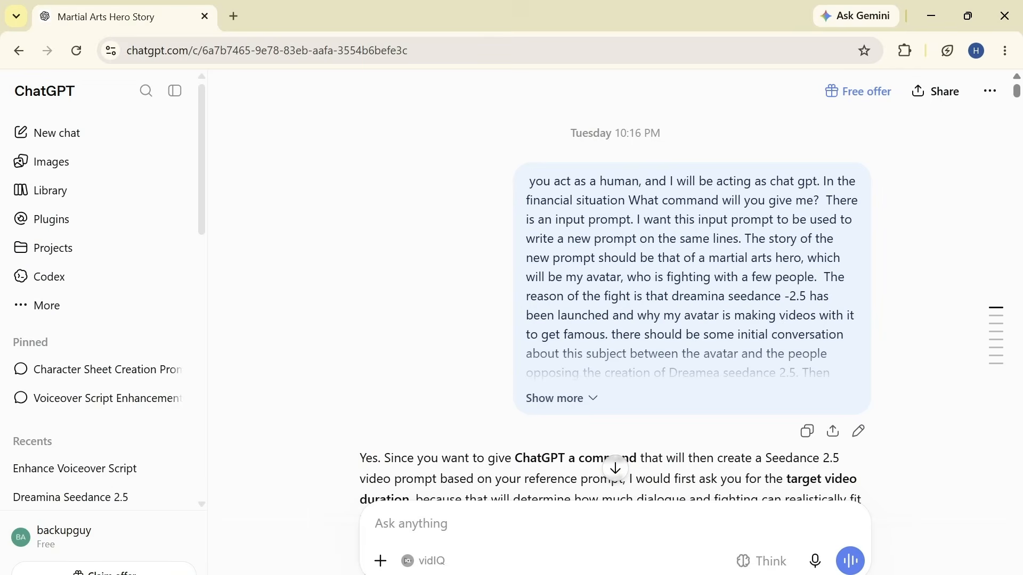
In the Martial Arts Hero Story chat in ChatGPT, review the opening request's role-reversal, hero and fight story instructions, and expand the full message.
left_click_drag(531, 179, 740, 181)
left_click_drag(668, 130, 734, 130)
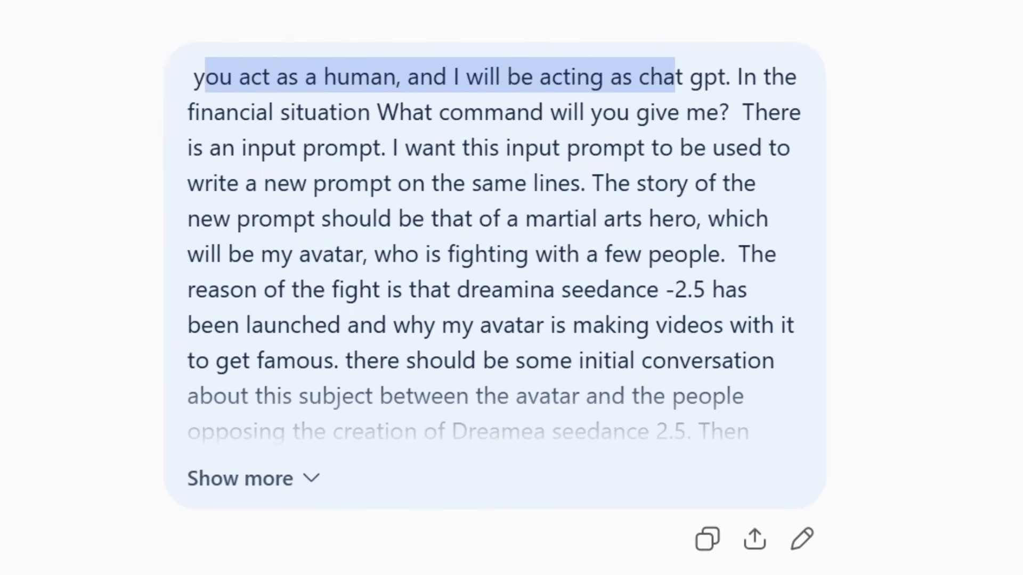
left_click_drag(675, 75, 718, 75)
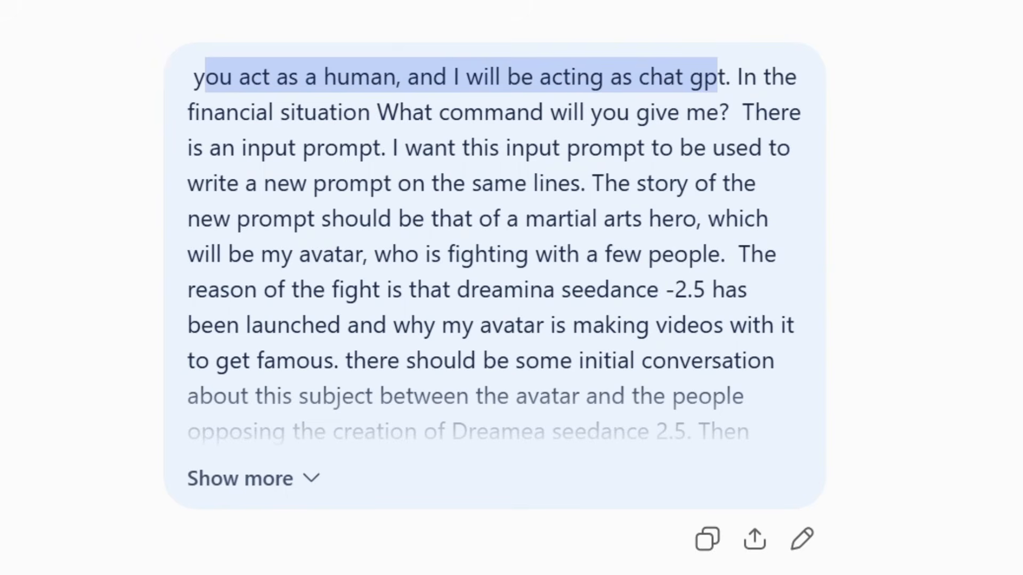
left_click_drag(718, 74, 726, 74)
left_click_drag(378, 113, 728, 112)
left_click_drag(593, 183, 684, 219)
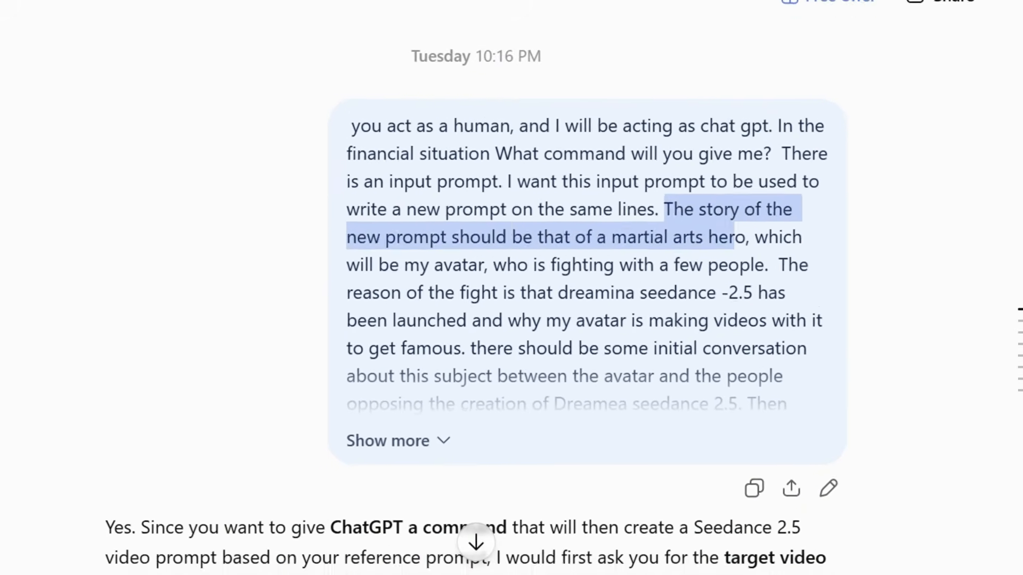
left_click_drag(505, 265, 763, 266)
left_click_drag(347, 293, 466, 349)
scroll(487, 297, "down", 1)
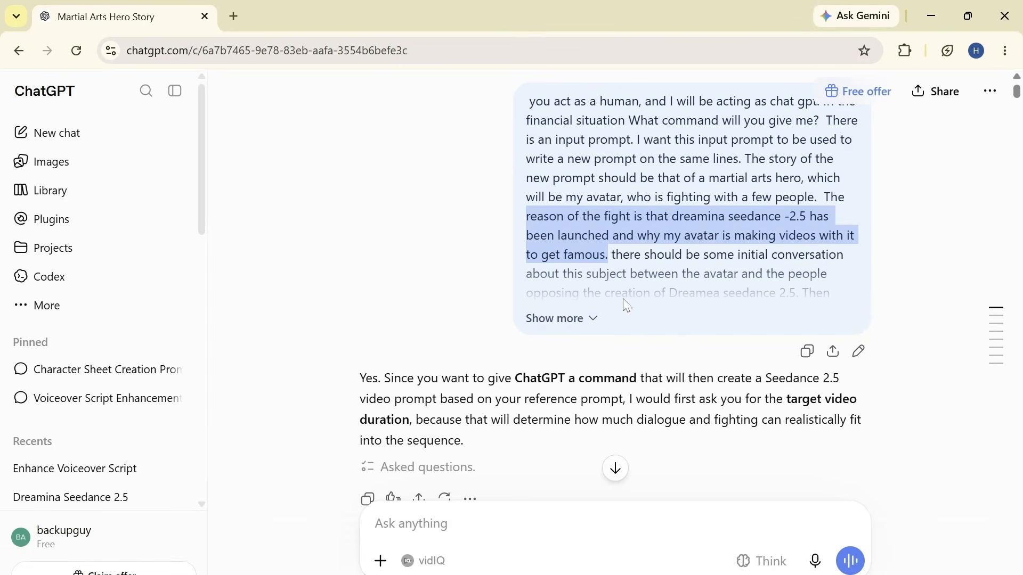
left_click(590, 318)
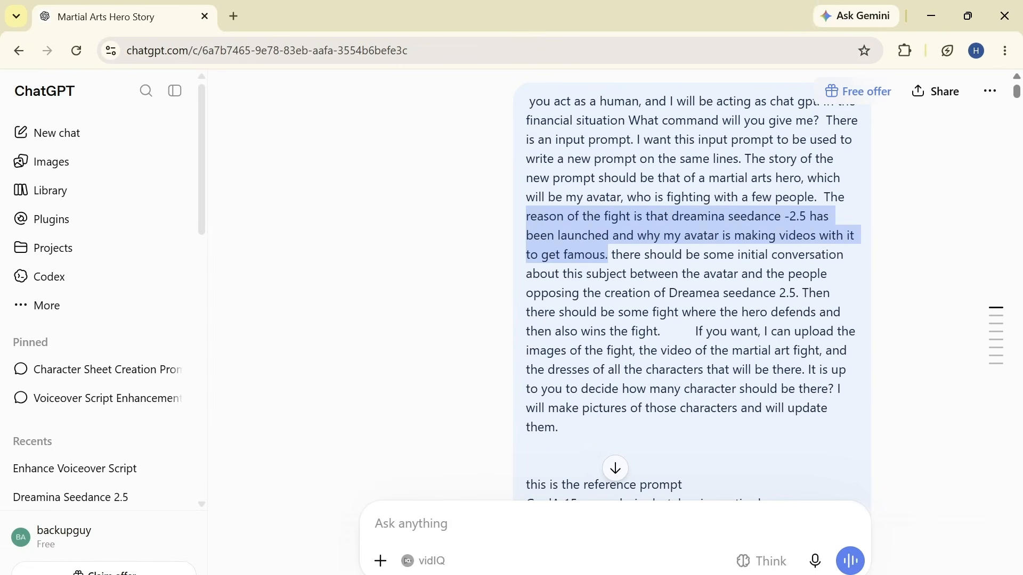
Read through the generated Seedance 2.5 prompt-writer instructions, including the video objective, fight reference, story stages and environment sections.
scroll(615, 288, "down", 10)
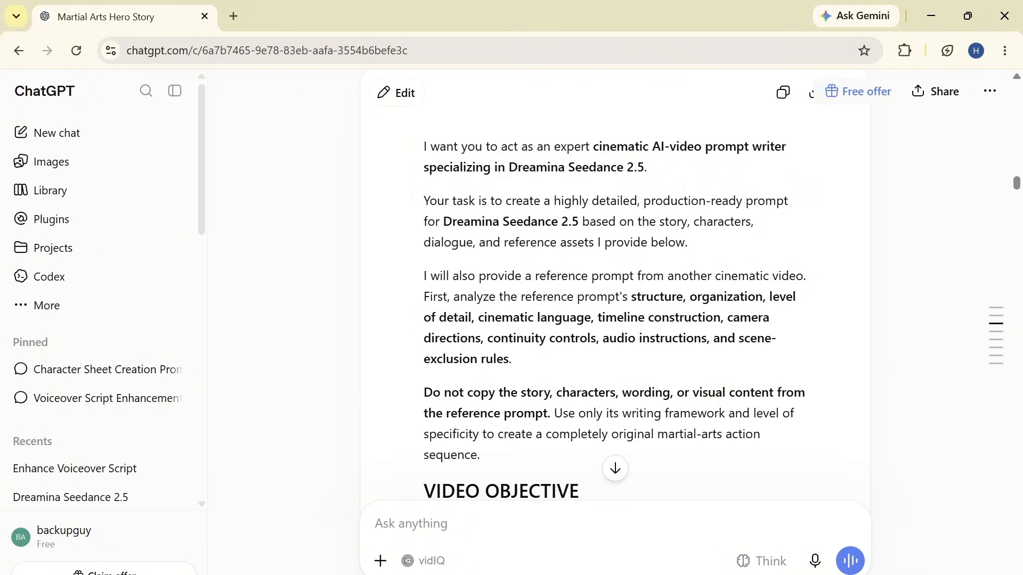
scroll(615, 309, "down", 15)
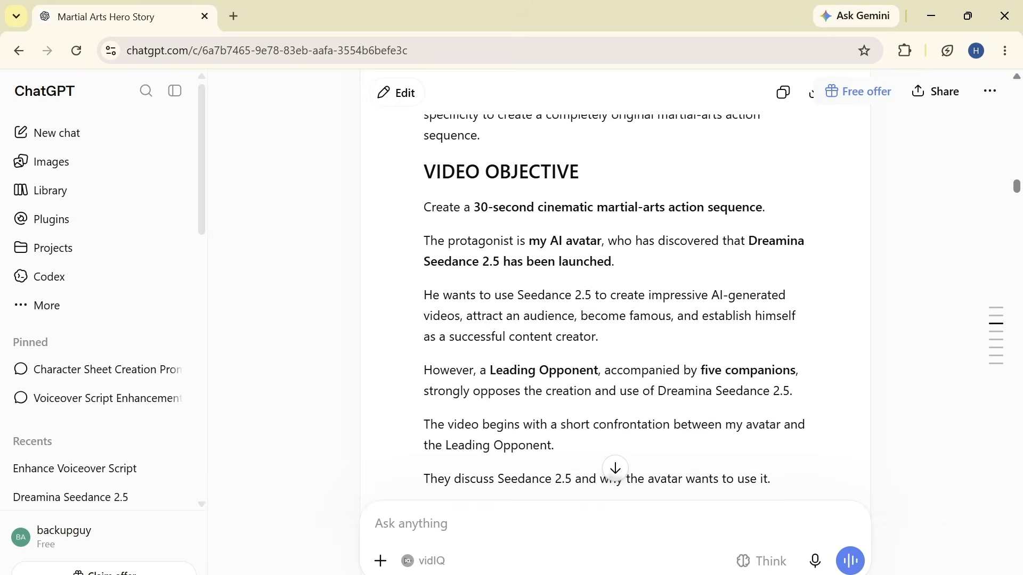
scroll(615, 309, "down", 15)
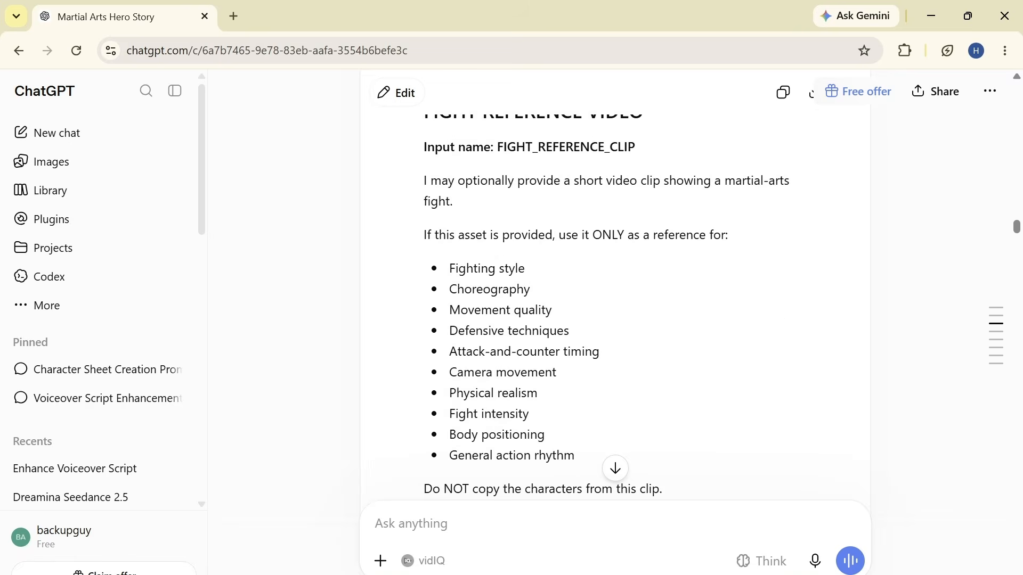
scroll(616, 309, "down", 15)
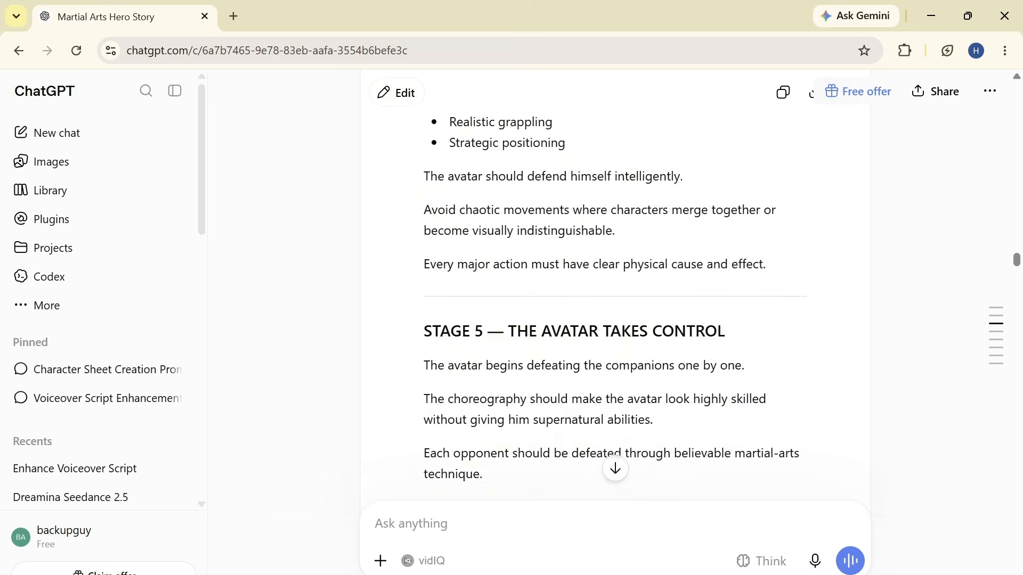
scroll(615, 309, "down", 15)
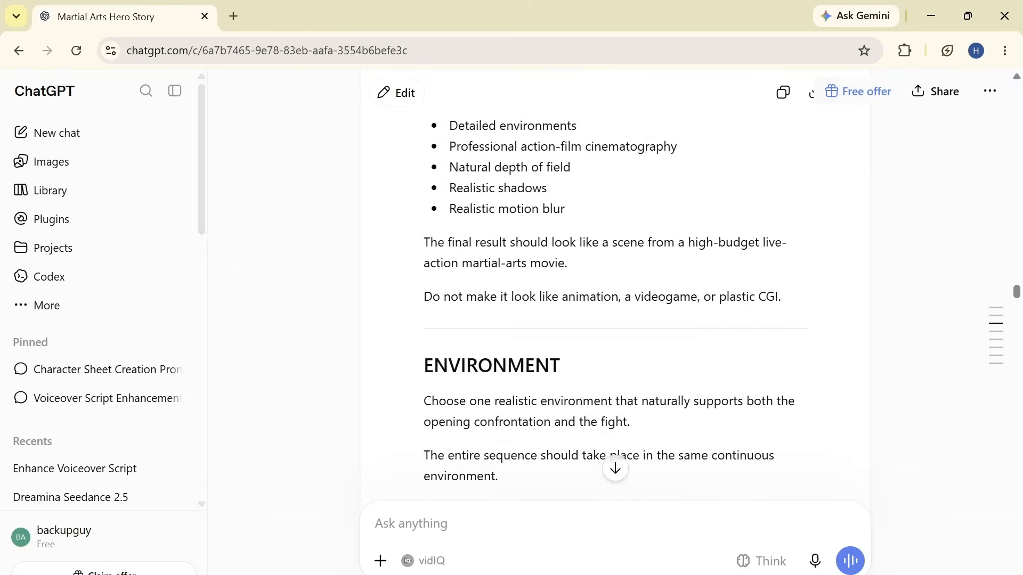
scroll(659, 469, "down", 15)
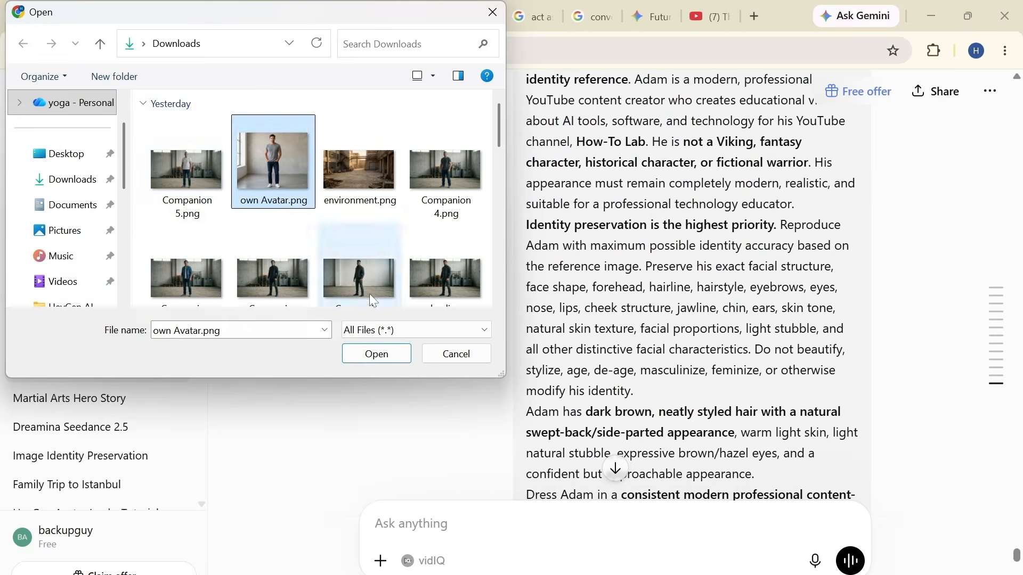
In the character sheet chat, attach own Avatar.png, paste the copied character sheet prompt and submit the request.
left_click(372, 351)
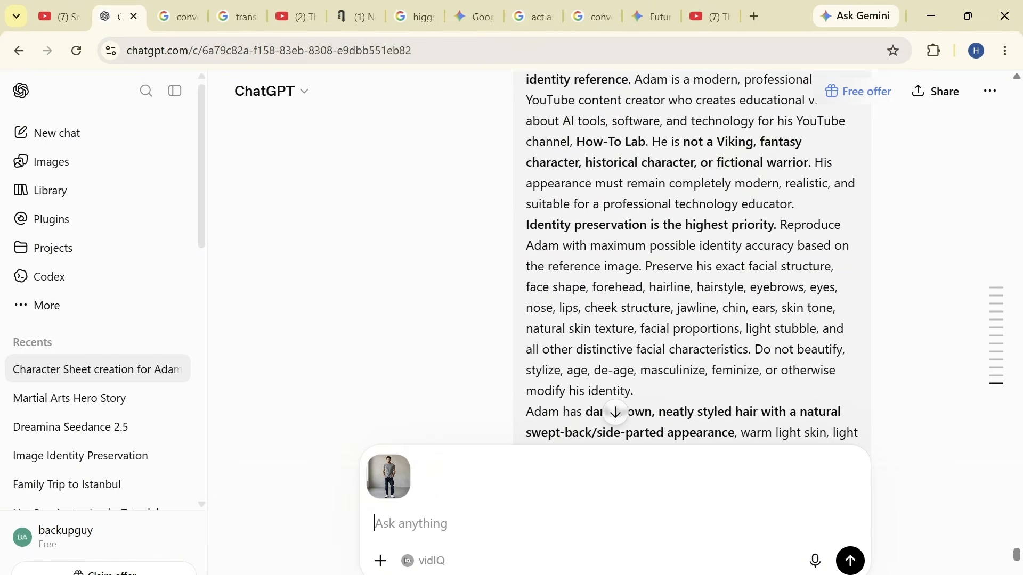
key("ctrl+v")
left_click(851, 561)
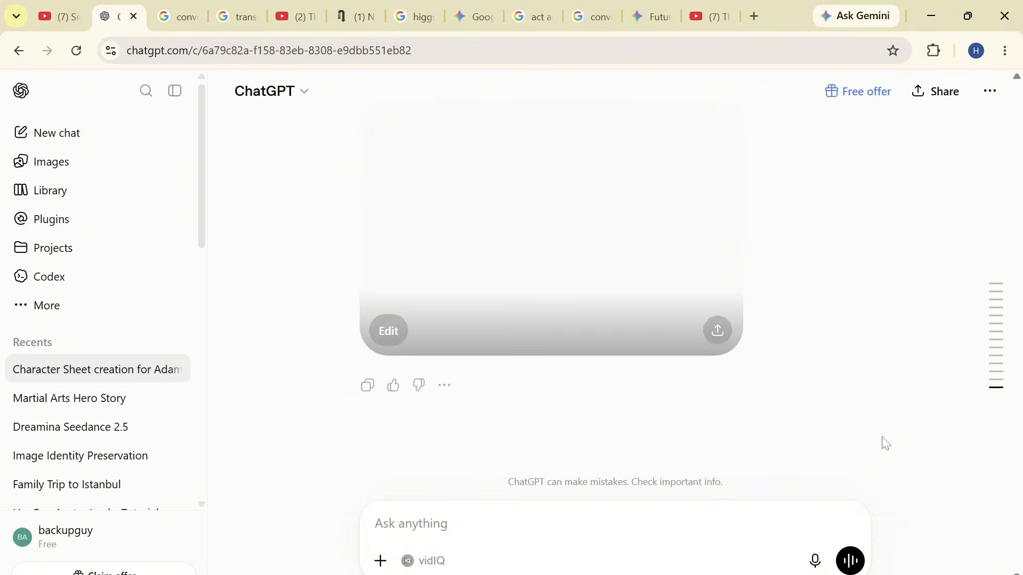
Inspect the generated avatar character sheet at full size and download the image.
left_click(508, 305)
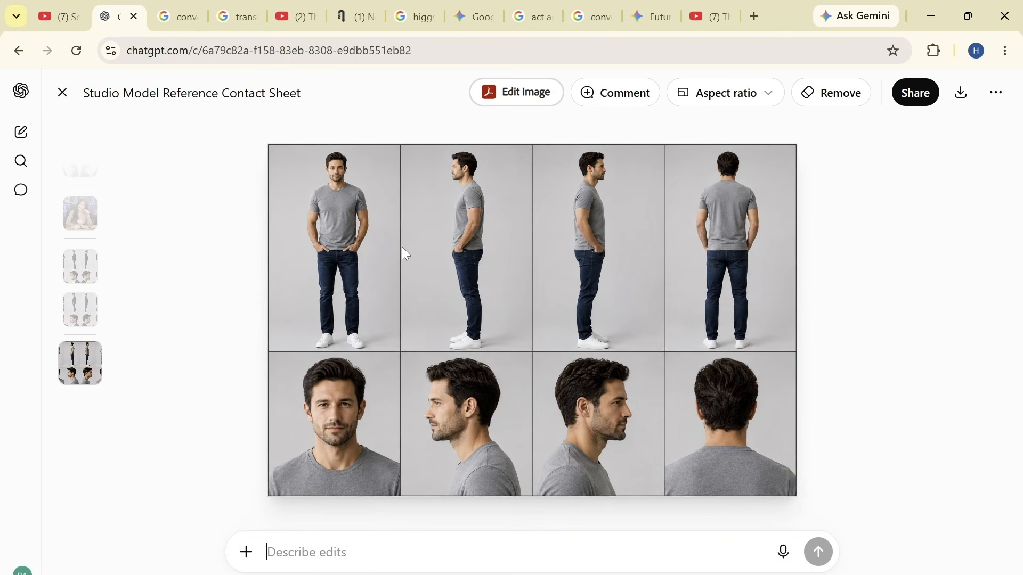
left_click(62, 93)
left_click(718, 382)
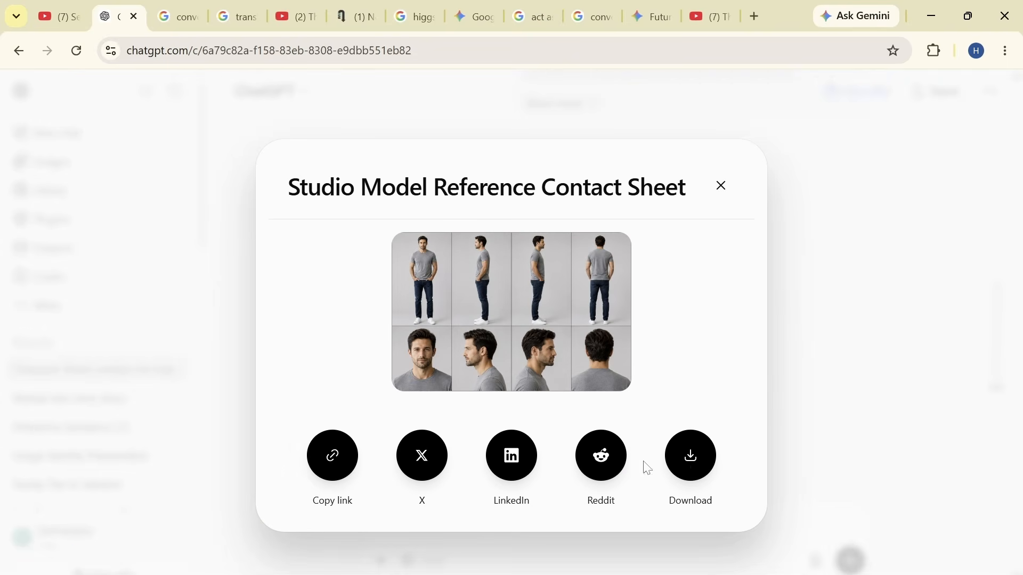
left_click(684, 461)
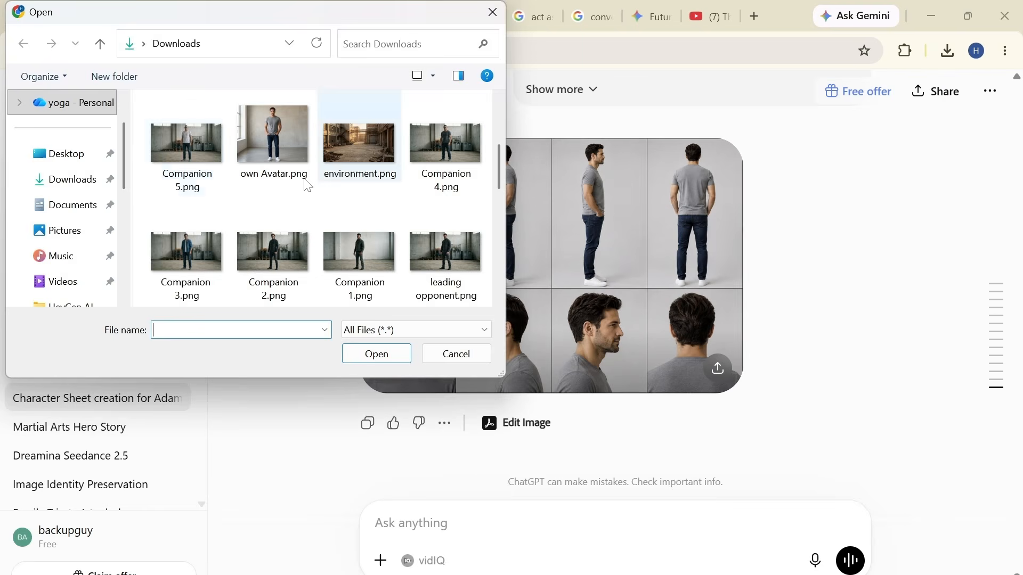
Attach Companion 5.png, paste the same character sheet prompt and submit the request.
left_click(187, 149)
left_click(377, 354)
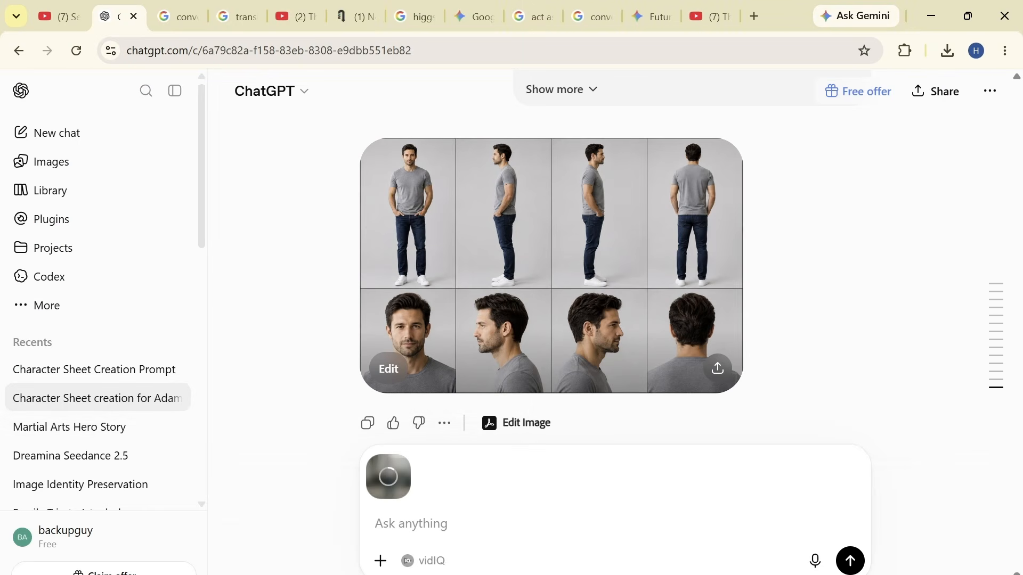
key("ctrl+v")
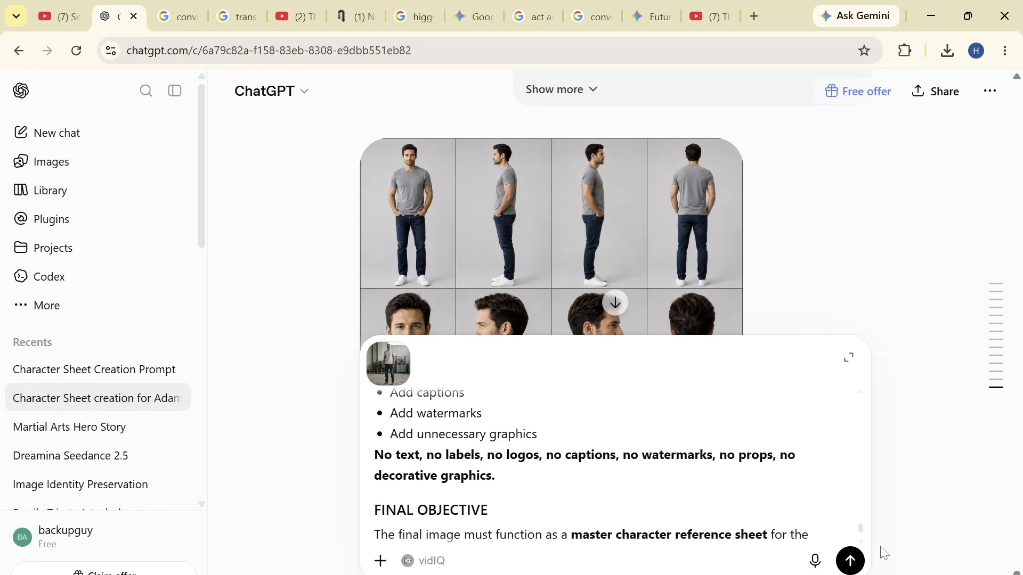
left_click(857, 568)
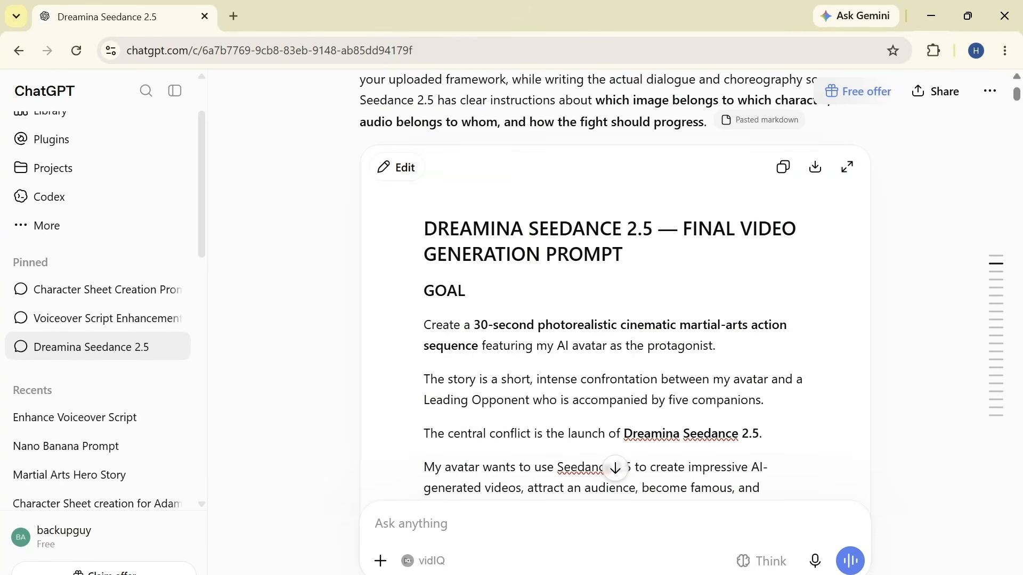
Review the goal and input assets of the final Dreamina Seedance 2.5 video prompt, and highlight the start of the AVATAR_AUDIO section.
scroll(616, 320, "down", 6)
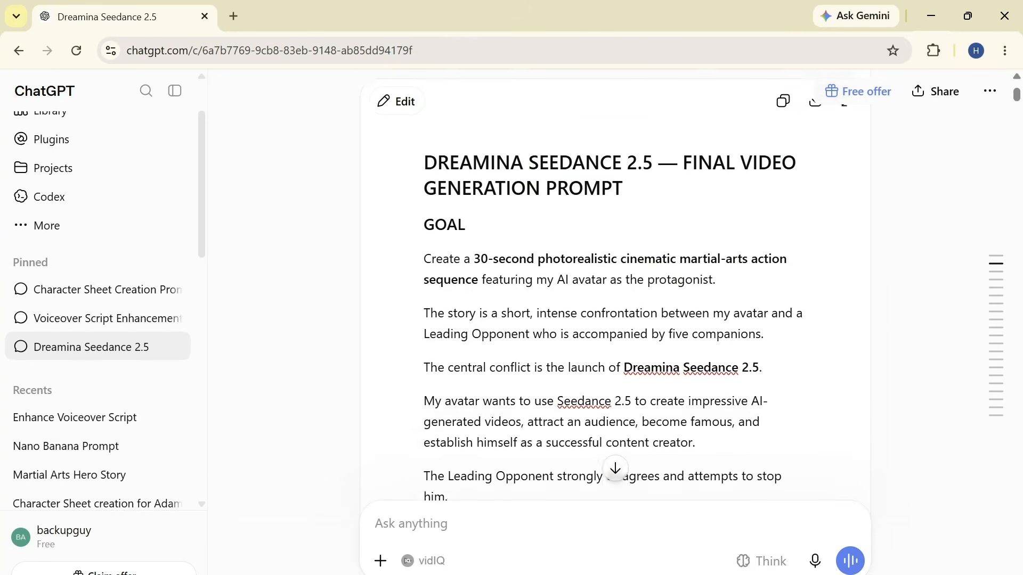
scroll(615, 319, "down", 7)
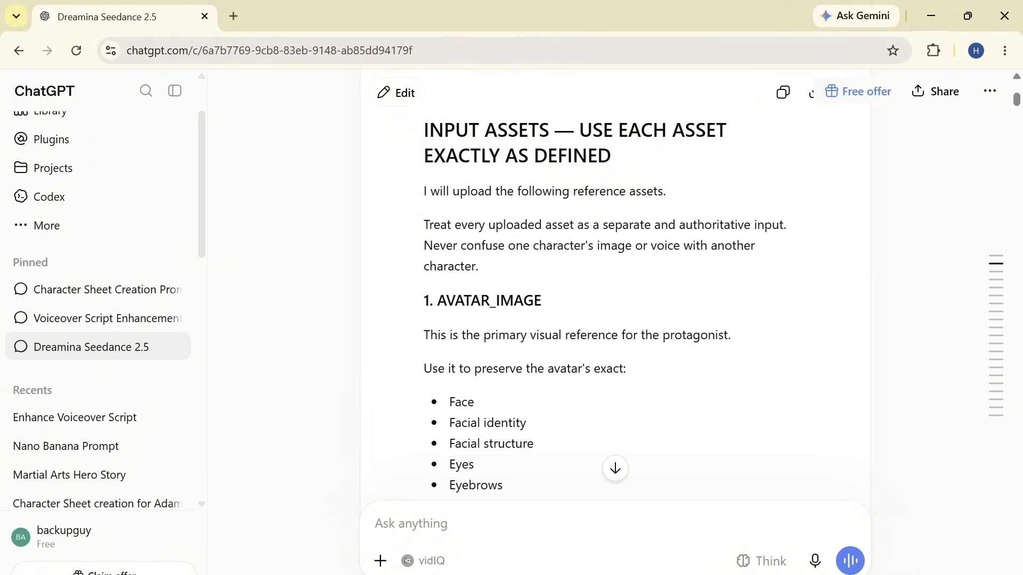
scroll(615, 320, "down", 12)
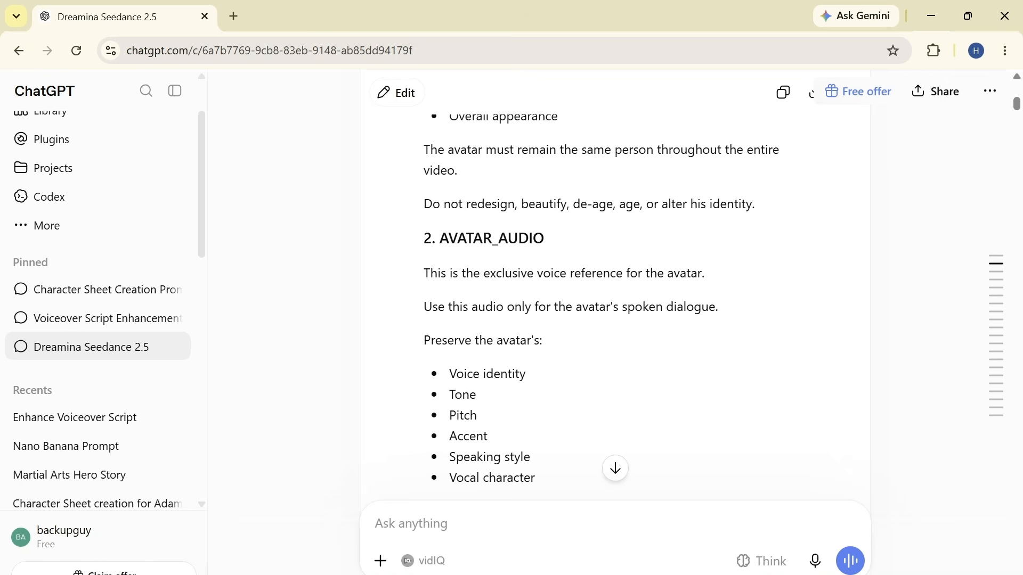
left_click_drag(423, 238, 547, 340)
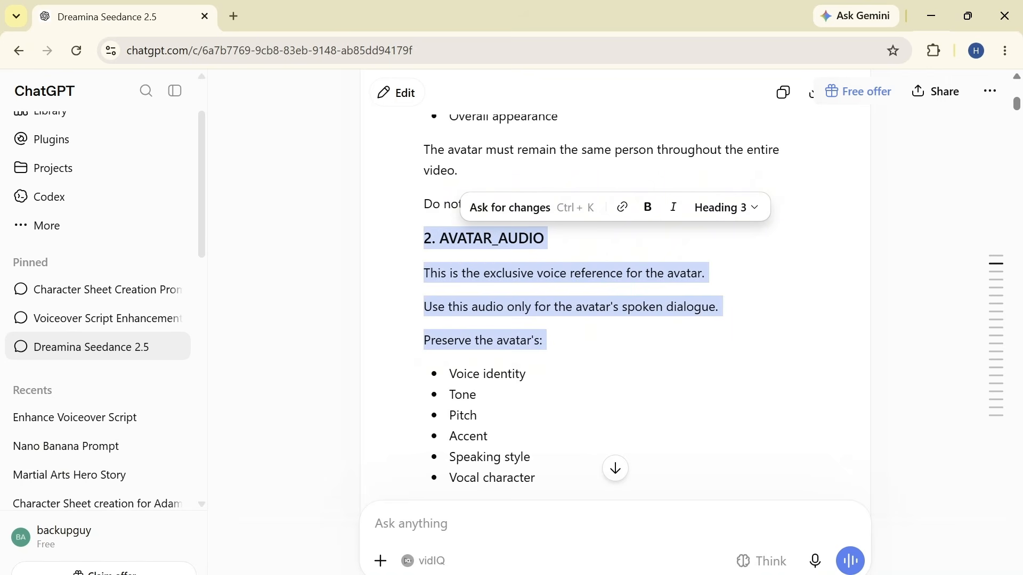
Find the follow-up request for a 25-second rewrite without custom audio uploads, and look at the reply below it.
mouse_move(1001, 250)
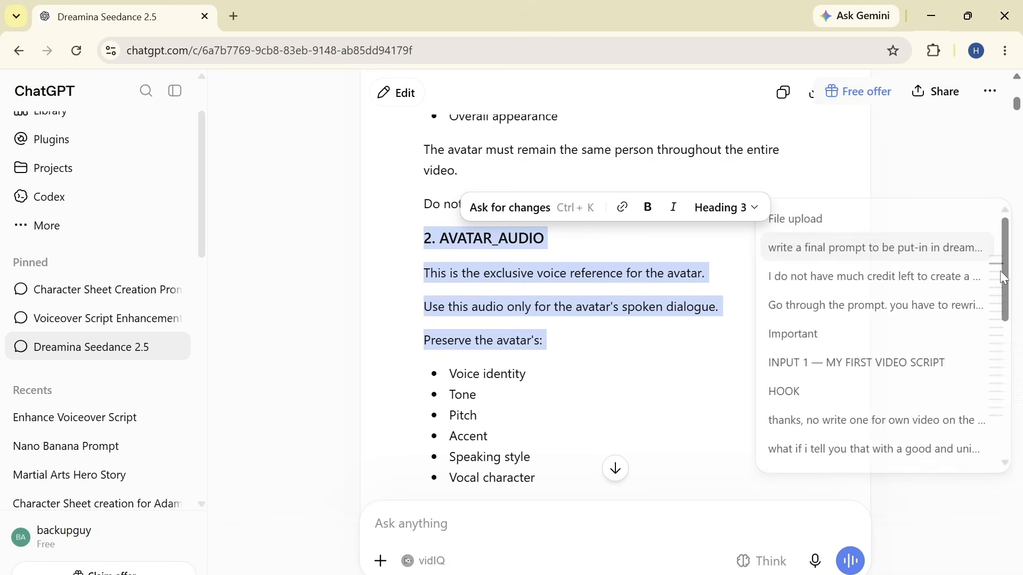
left_click(897, 282)
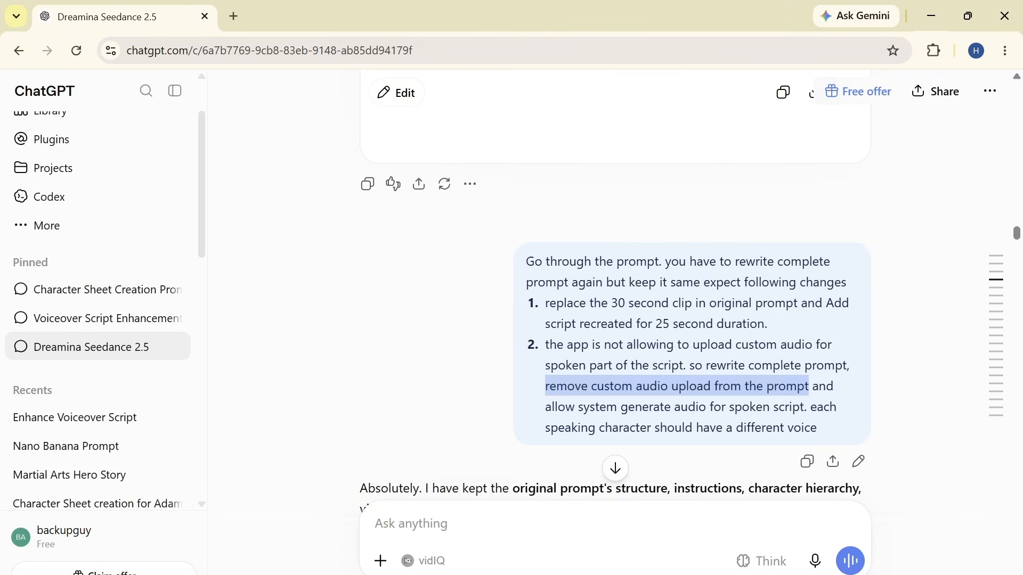
scroll(612, 287, "down", 7)
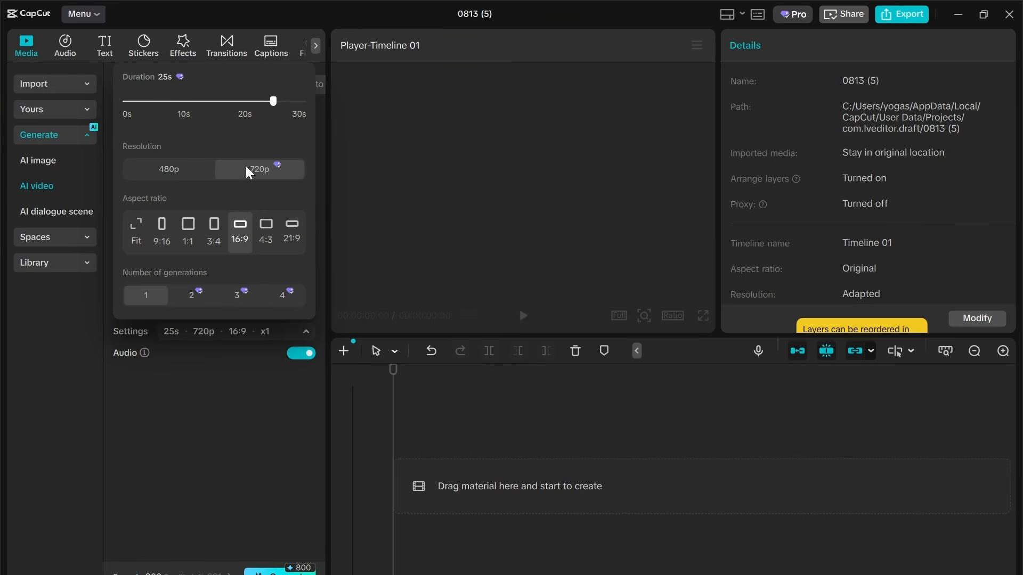
In CapCut's AI video settings, try other durations, including 10 and 23 seconds, to compare the credit estimates.
left_click(184, 102)
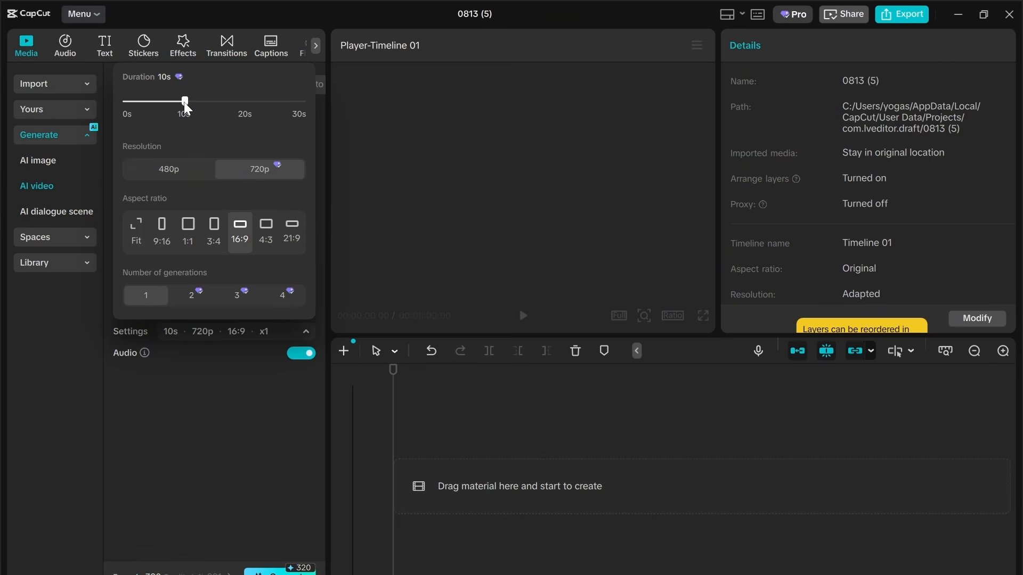
left_click(239, 102)
left_click(264, 104)
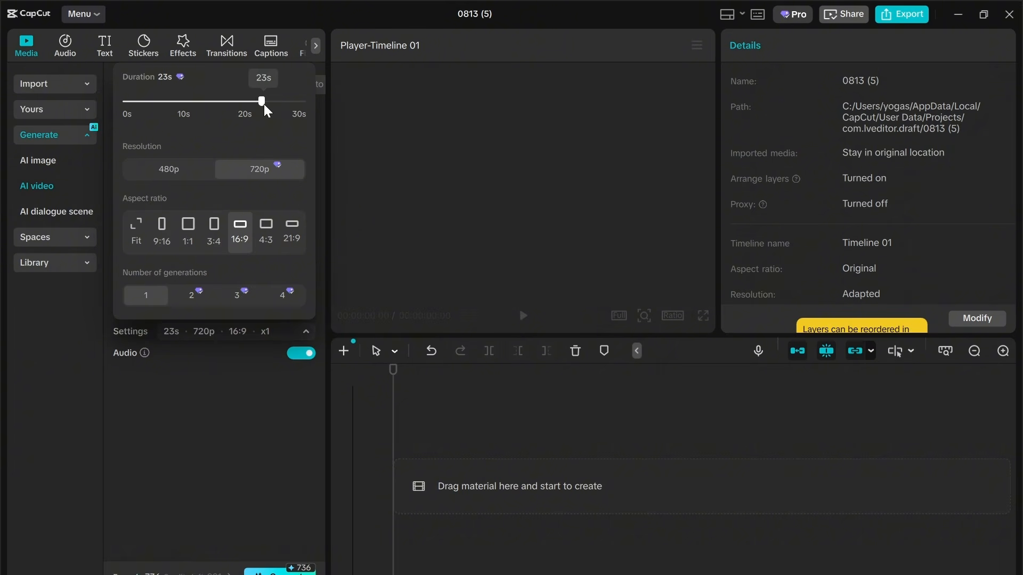
left_click_drag(271, 104, 276, 105)
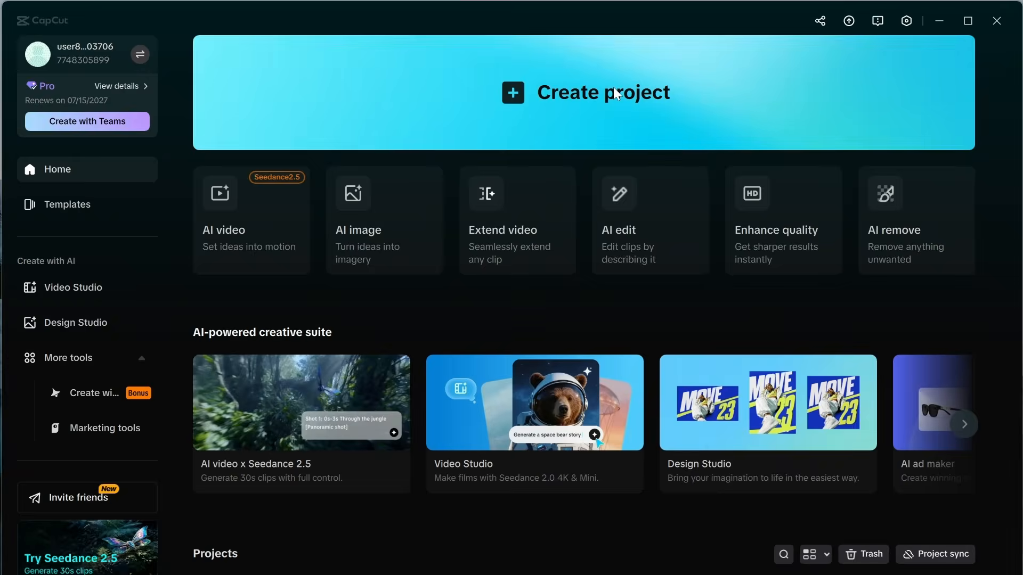
Create a new CapCut project and open its AI video generator.
left_click(550, 96)
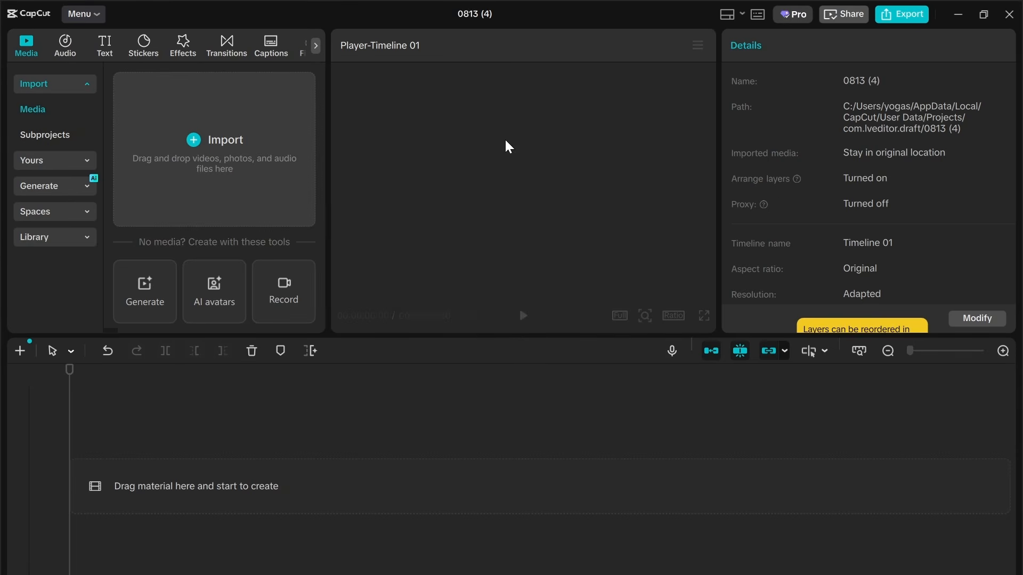
left_click(88, 189)
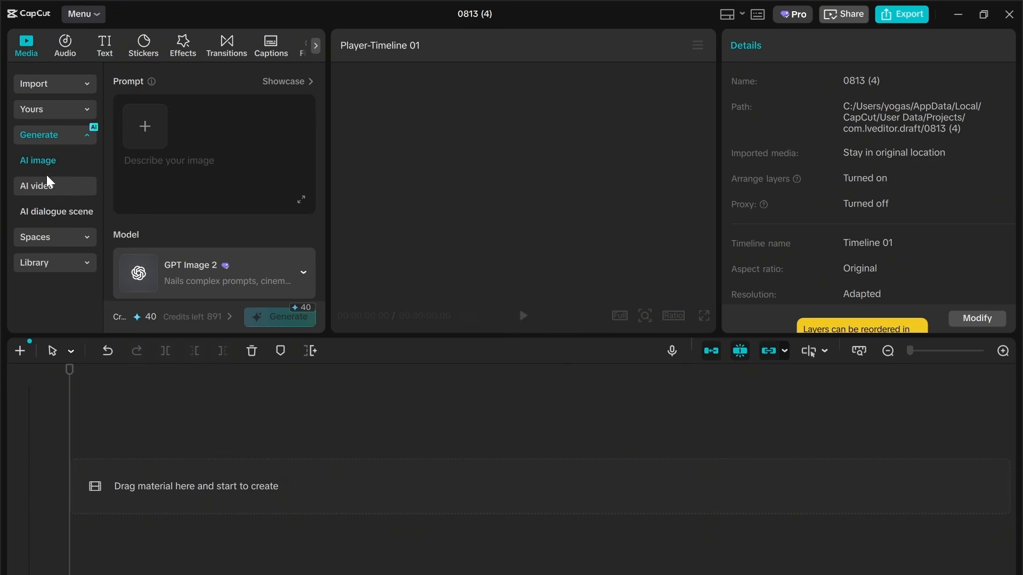
left_click(59, 189)
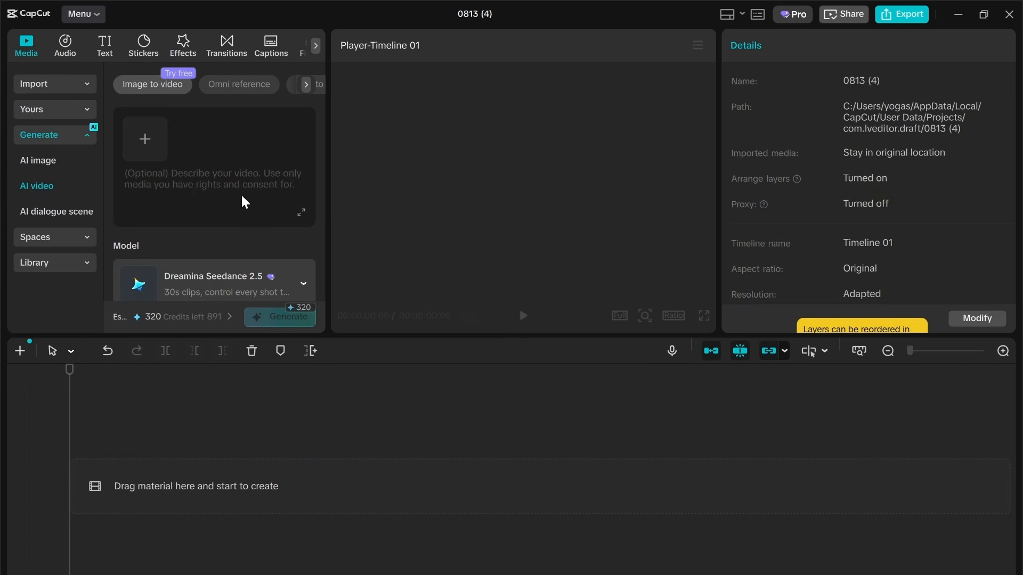
Enlarge the video prompt box and switch the workspace to the Media layout.
left_click(301, 212)
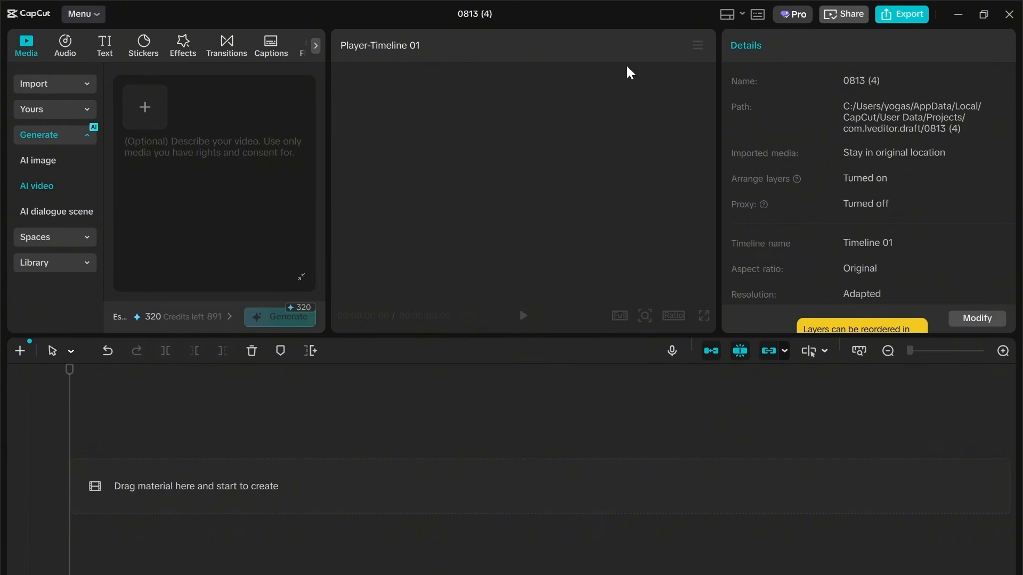
left_click(738, 18)
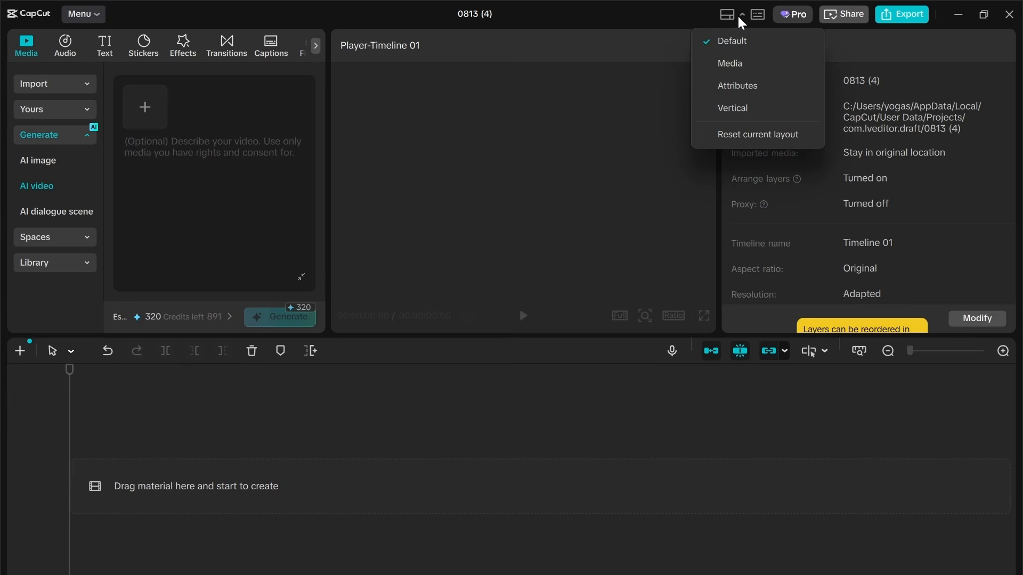
left_click(730, 64)
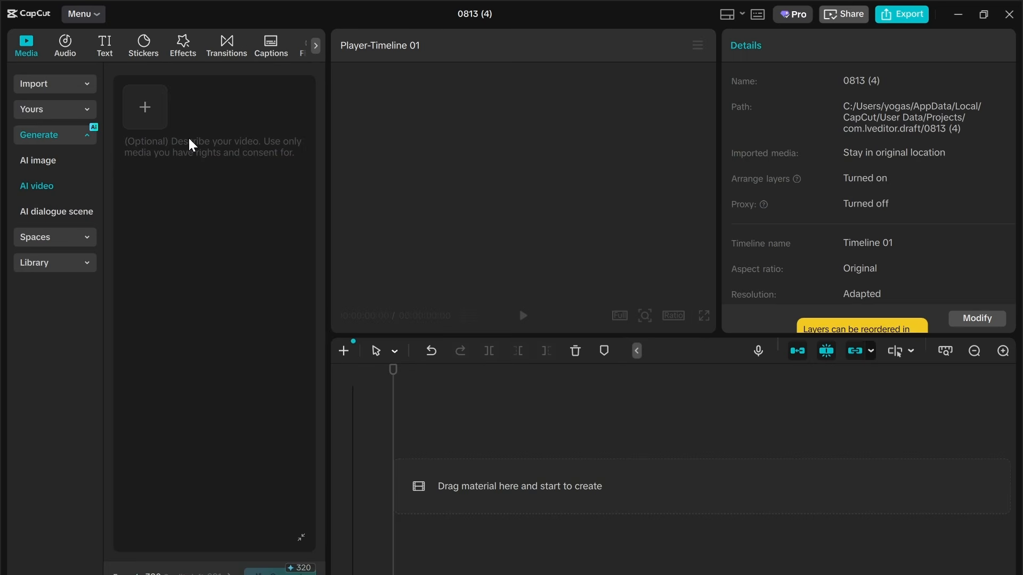
Switch the AI video generator to Omni reference mode and upload CS own avatar.png as the first reference image.
left_click(244, 88)
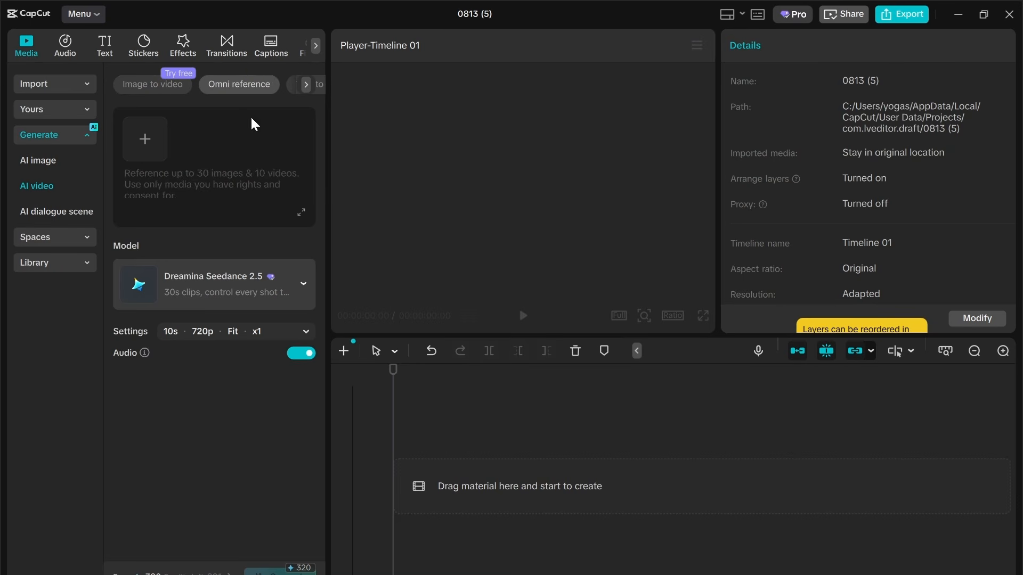
left_click(300, 213)
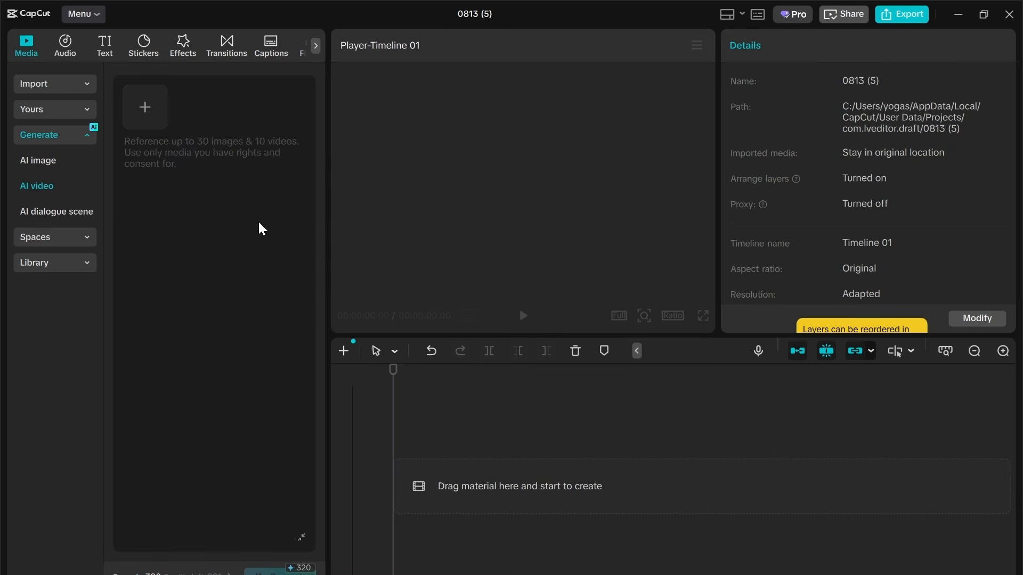
left_click(146, 108)
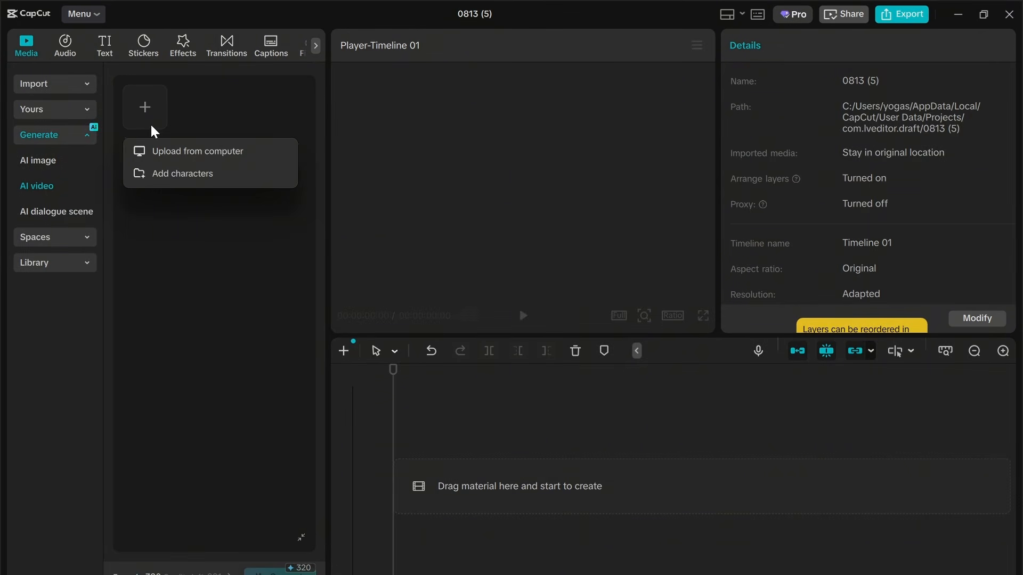
left_click(176, 153)
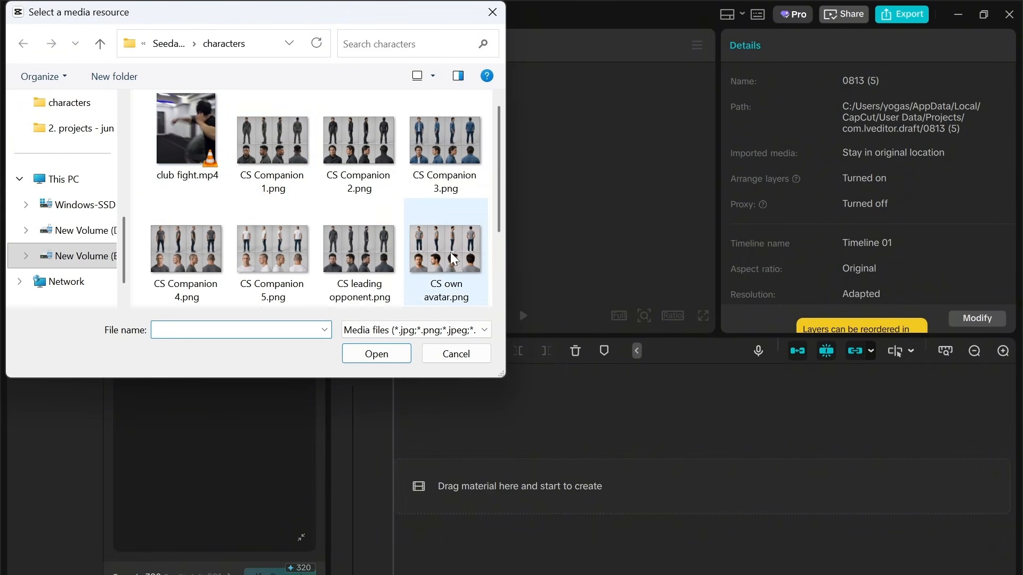
left_click(452, 288)
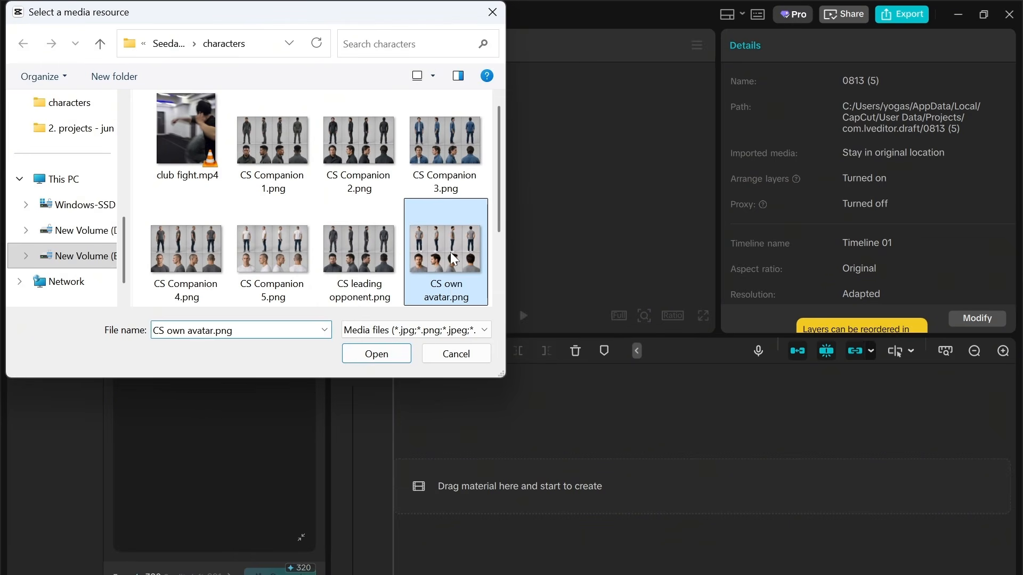
left_click(376, 355)
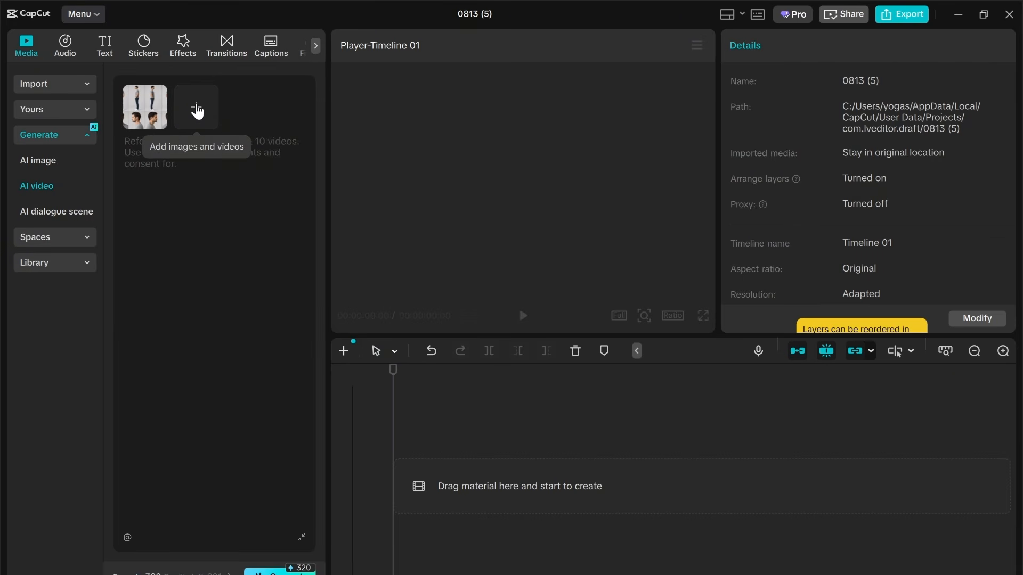
Upload CS leading opponent.png as the second reference image.
left_click(198, 111)
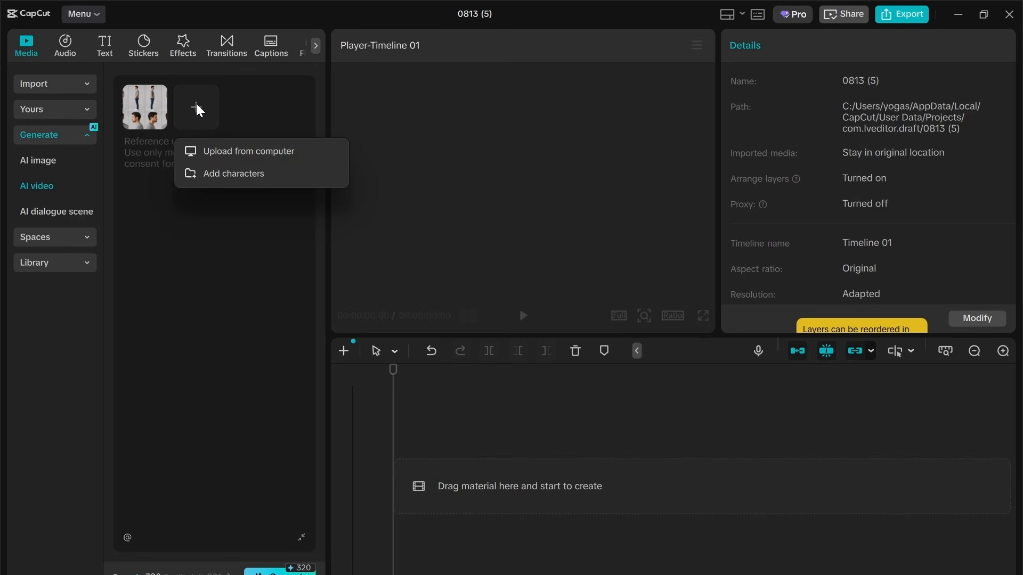
left_click(245, 158)
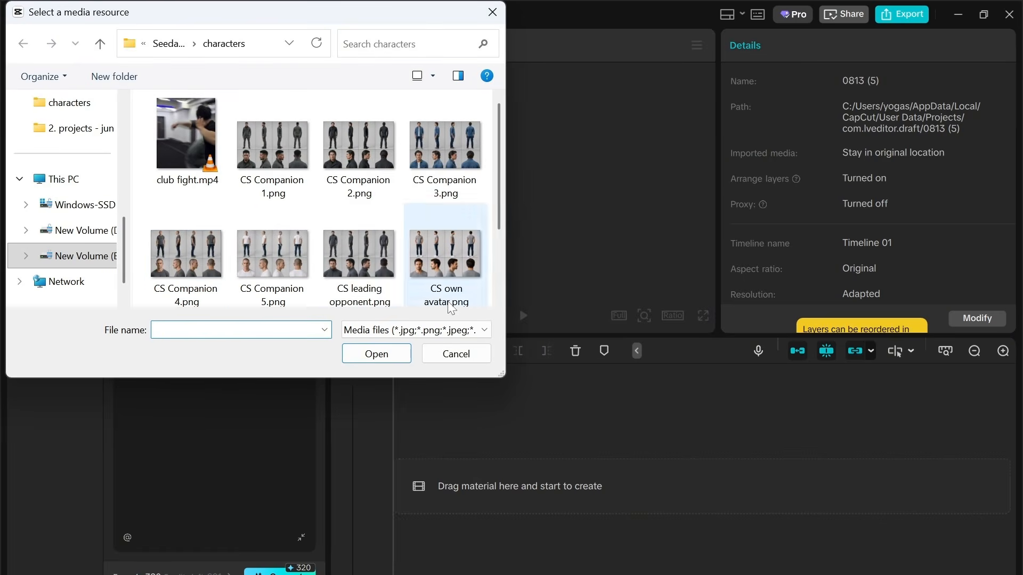
left_click(355, 243)
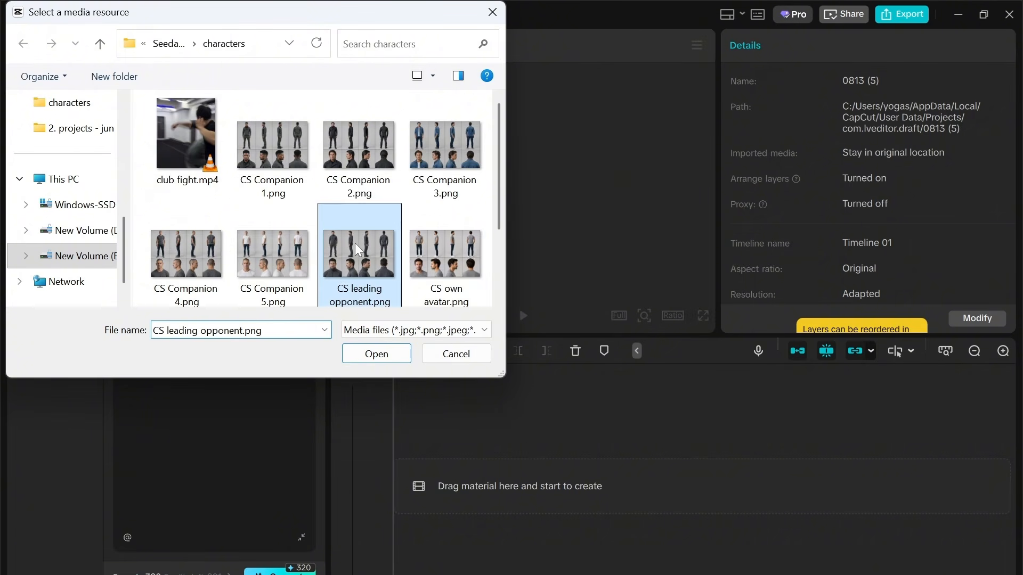
left_click(382, 358)
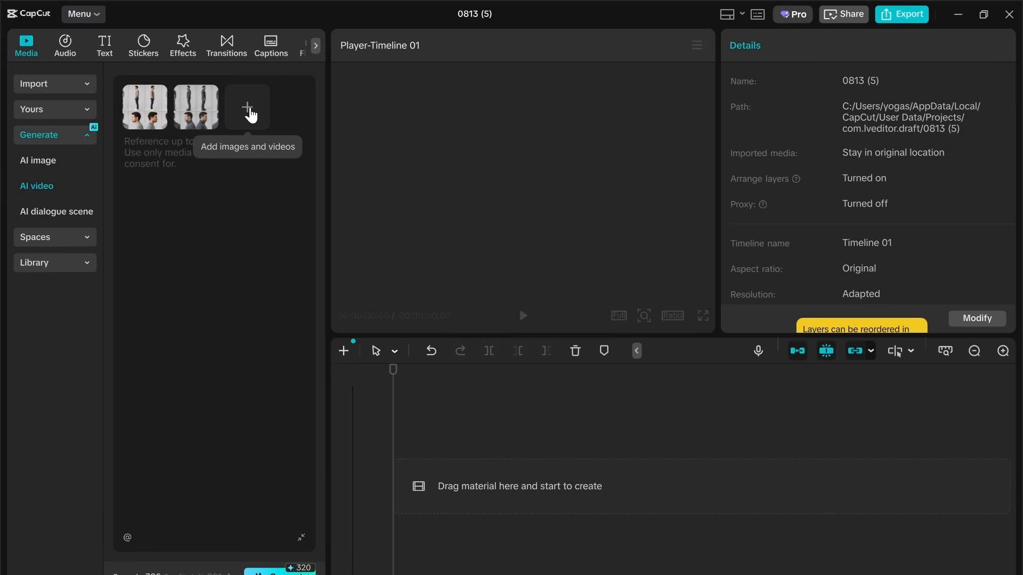
Upload the five companion character sheets, CS Companion 1.png to CS Companion 5.png, together as reference images.
left_click(248, 115)
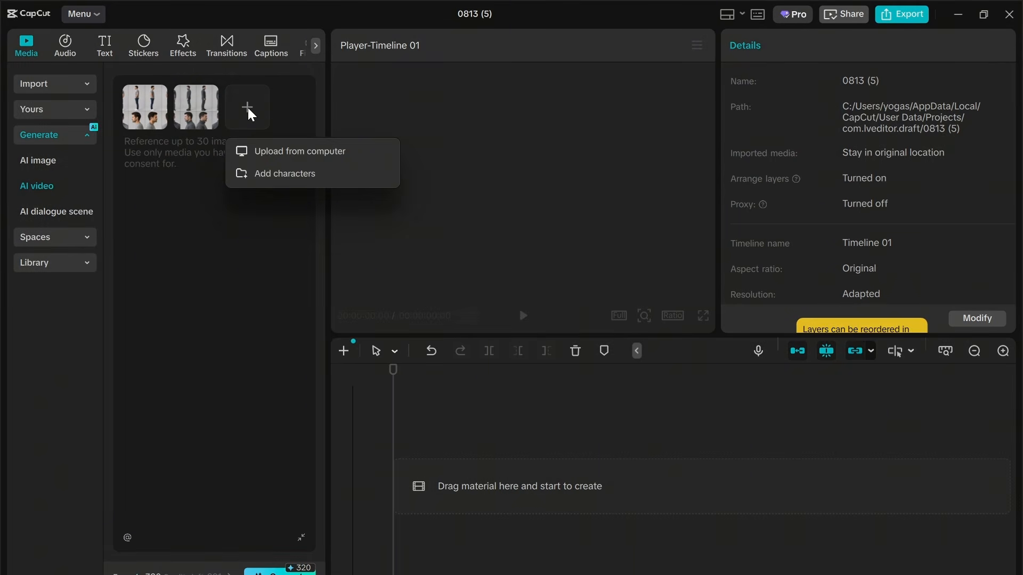
left_click(266, 154)
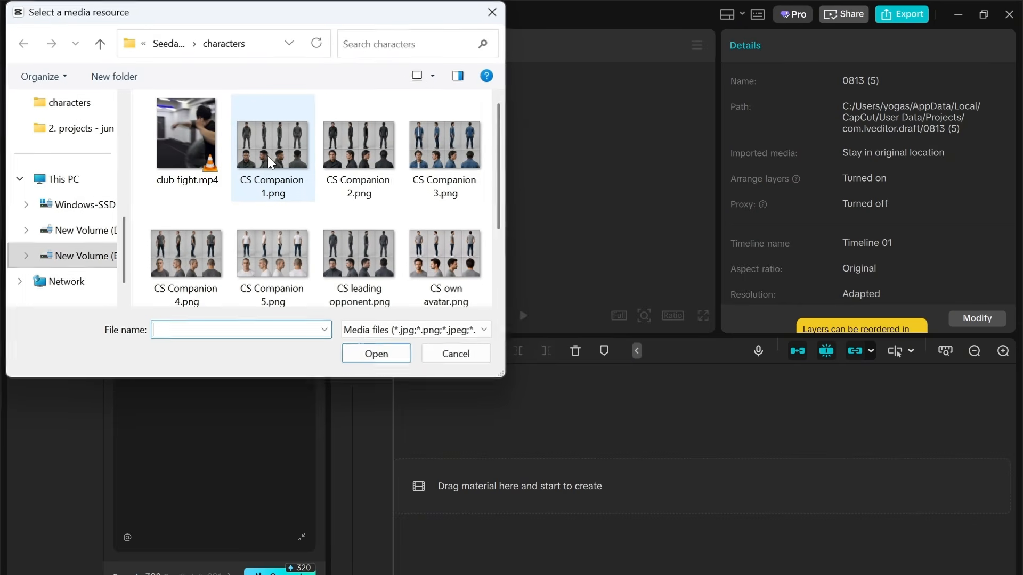
left_click(273, 151)
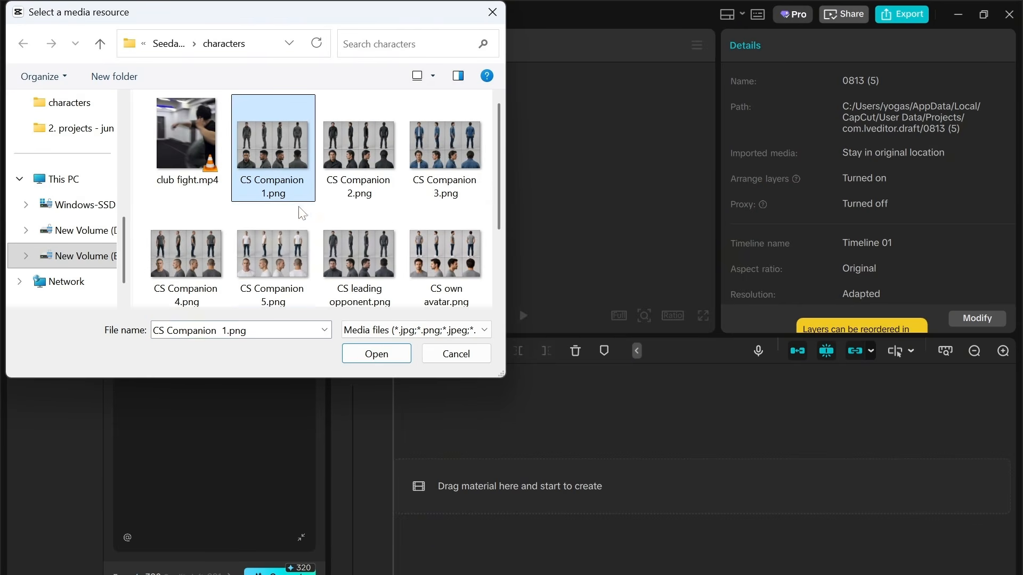
left_click(283, 257, "shift")
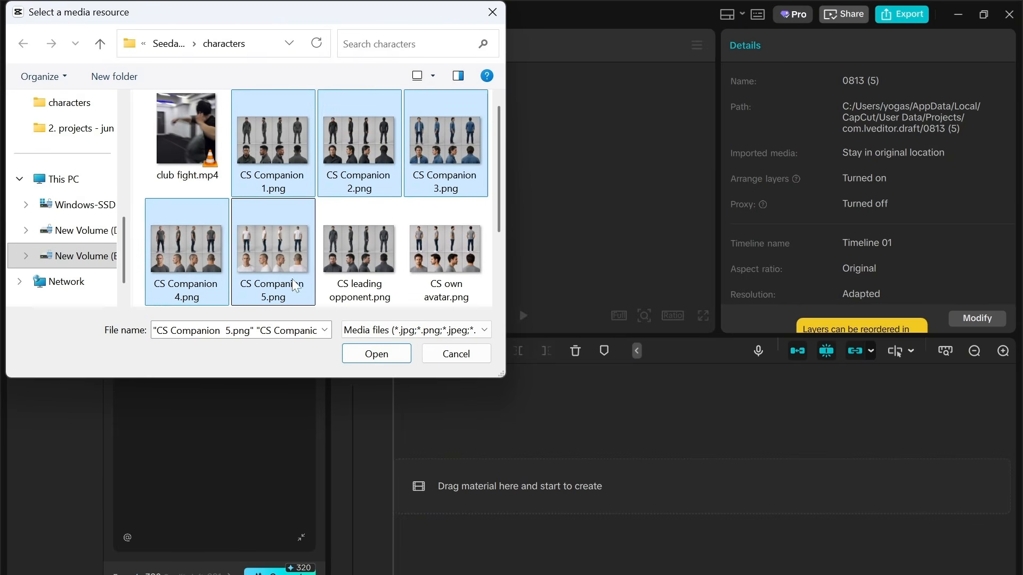
left_click(360, 355)
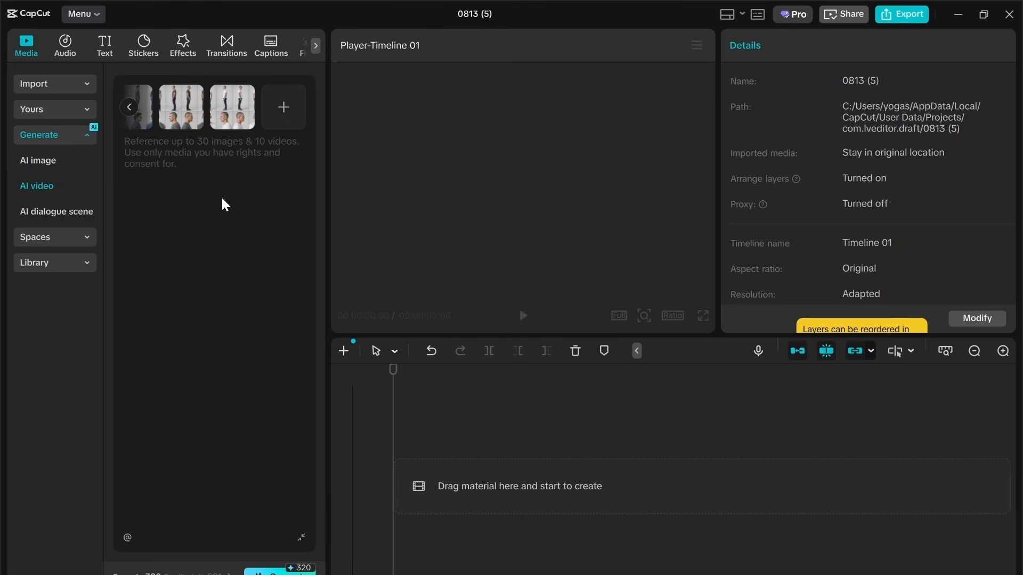
Upload club fight.mp4 and street boys.mp4 as reference videos, preview the club fight clip, and save both.
left_click(285, 109)
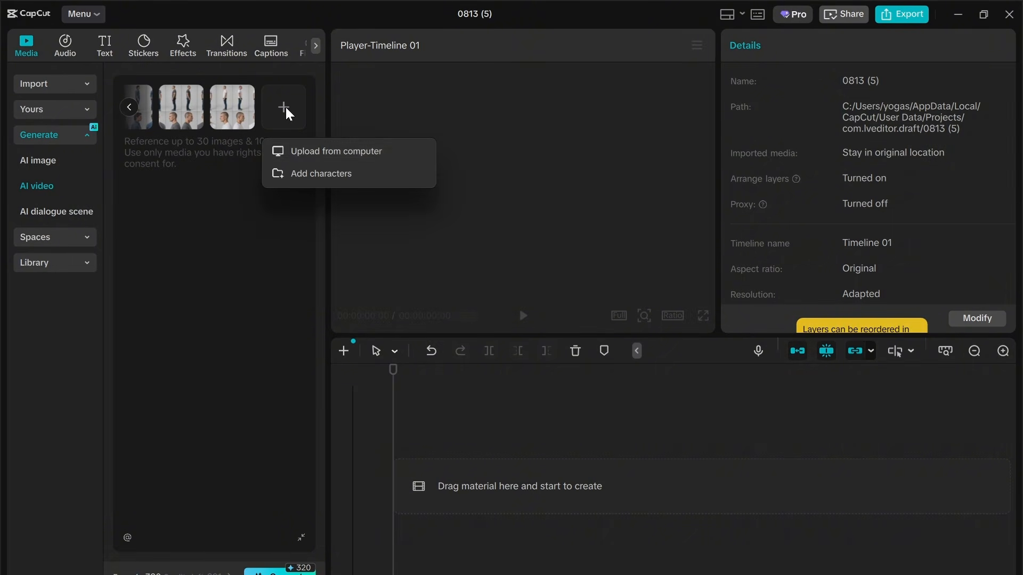
left_click(309, 153)
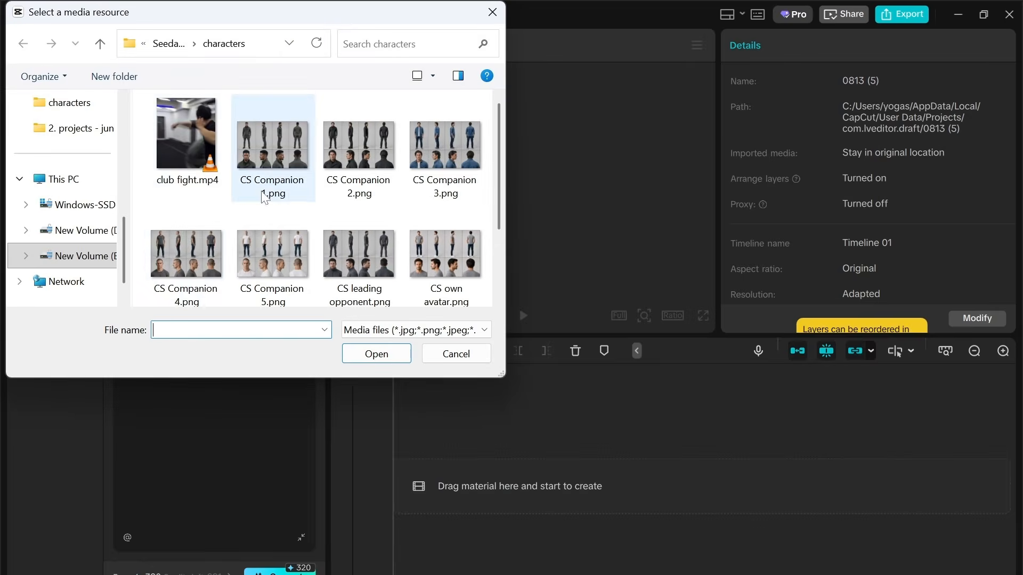
left_click(165, 125)
scroll(266, 210, "down", 2)
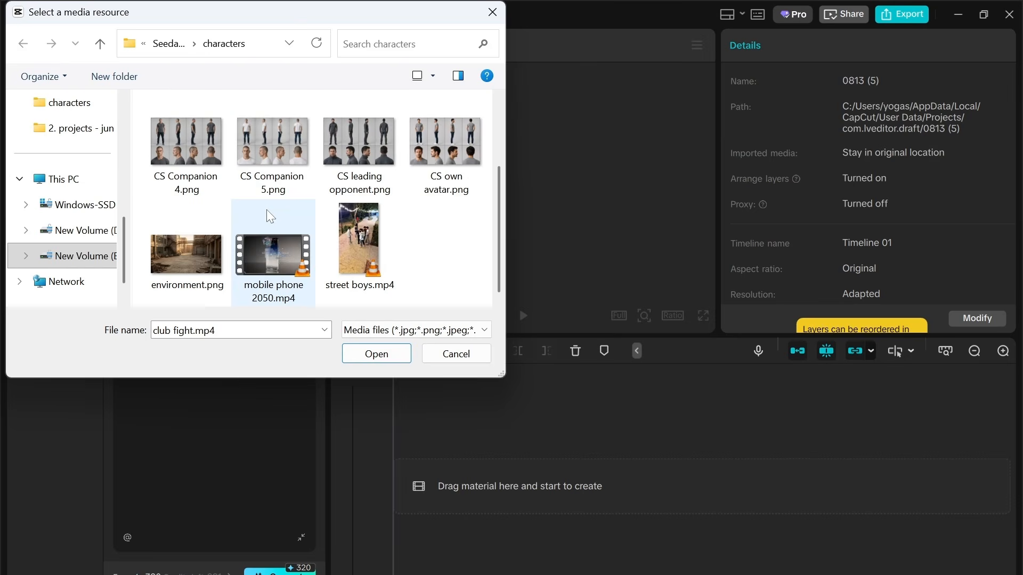
left_click(335, 232, "ctrl")
left_click(376, 353)
left_click(512, 385)
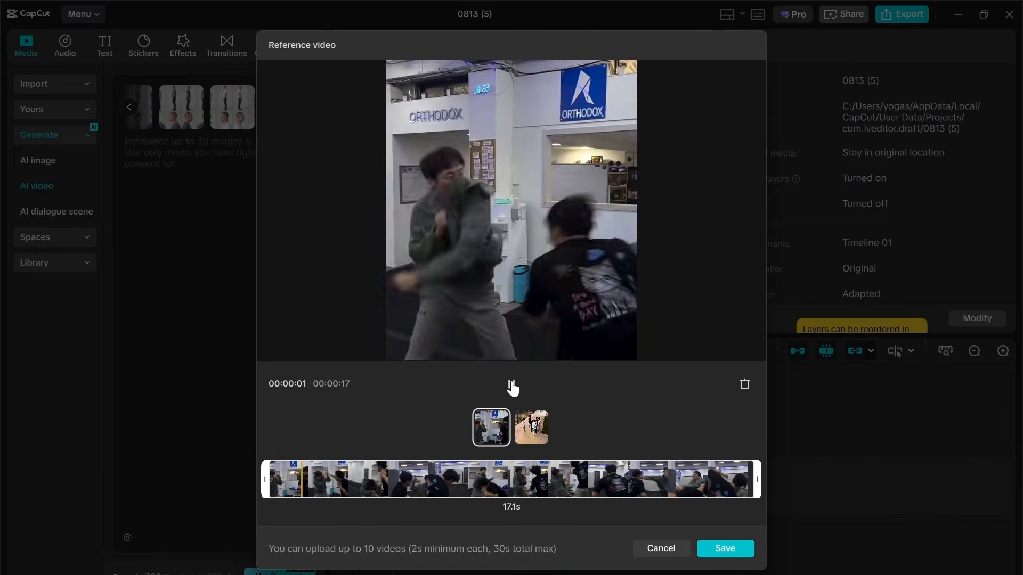
left_click(511, 385)
left_click(712, 551)
Reposition the 12.9-second selection of the street boys reference clip over its middle part, preview it, and save.
left_click(232, 118)
left_click_drag(559, 479, 727, 479)
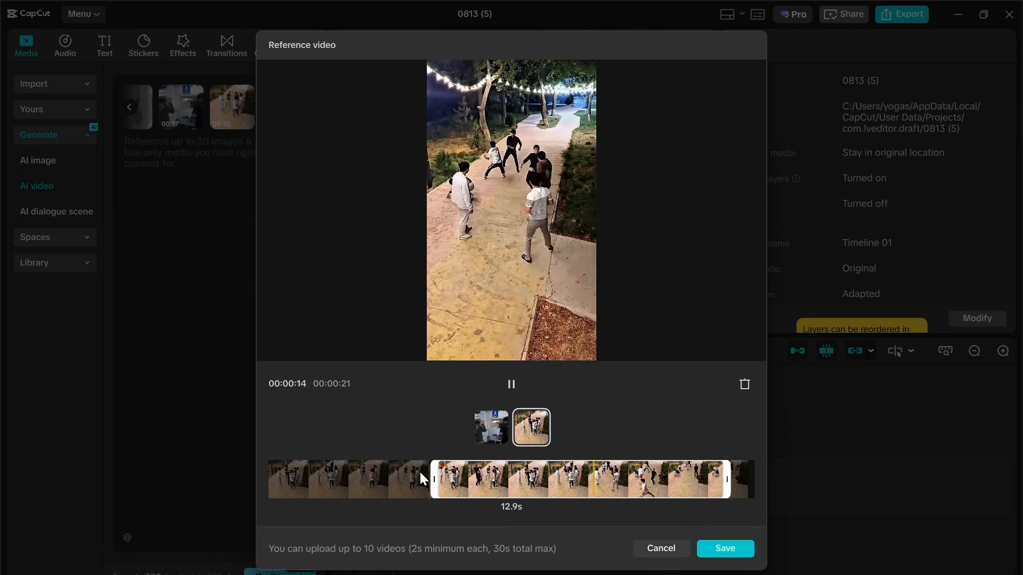
left_click_drag(431, 477, 404, 478)
left_click(513, 388)
left_click(513, 389)
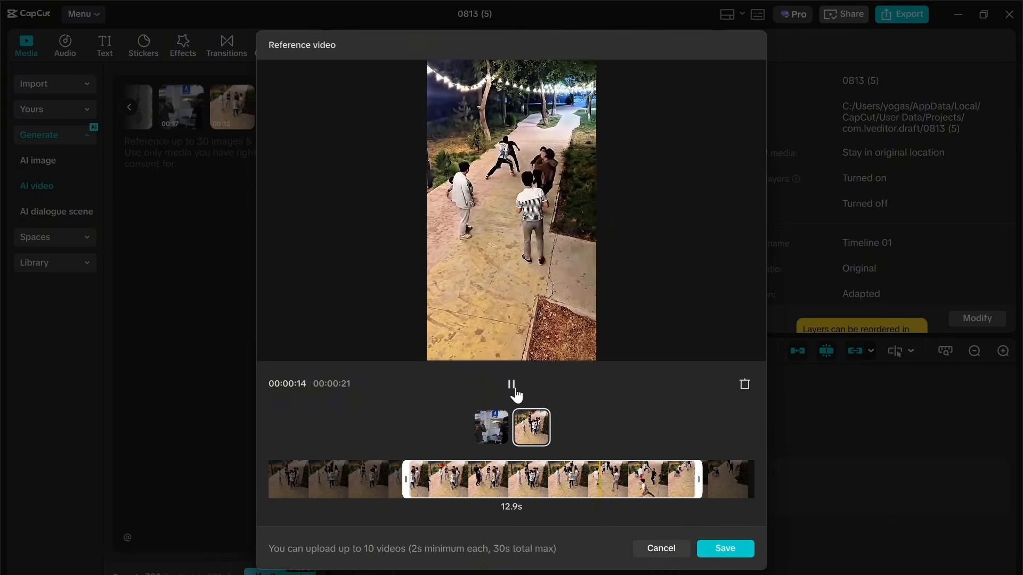
left_click(729, 551)
Paste the 30-second Dreamina Seedance 2.5 final video generation prompt into the prompt box and return to its beginning.
left_click(186, 174)
key("ctrl+v")
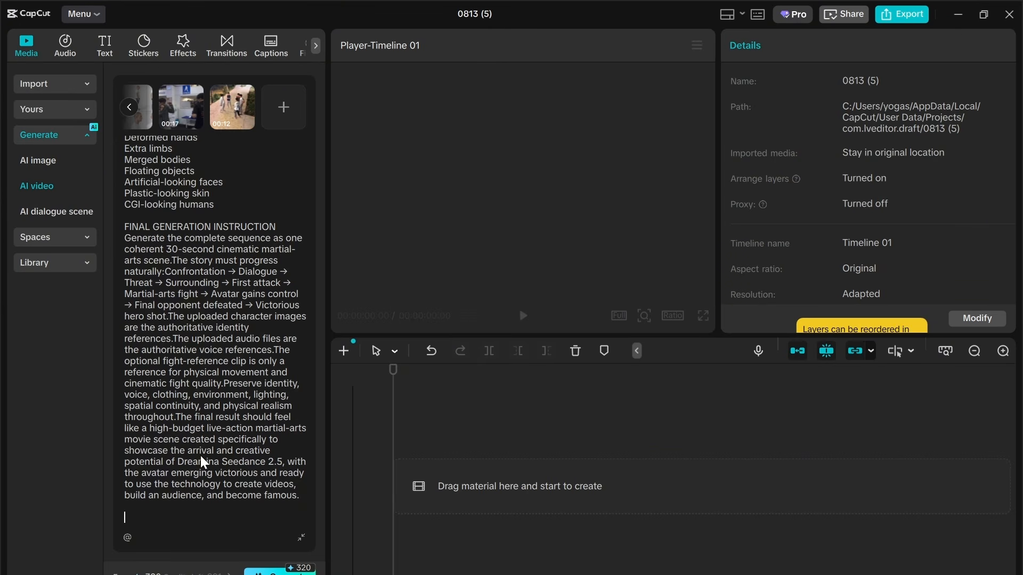
scroll(200, 455, "up", 5)
scroll(209, 394, "up", 6)
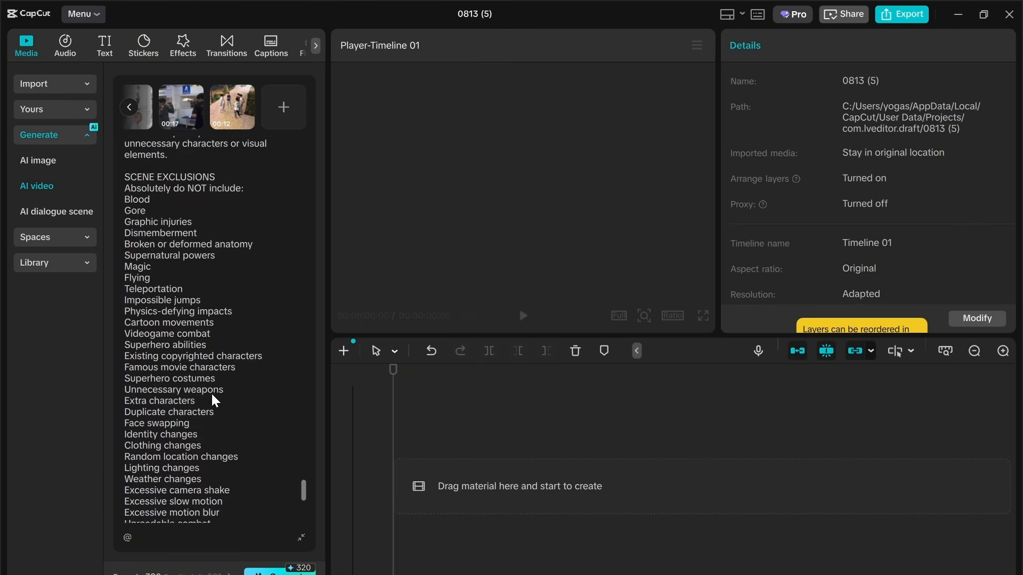
left_click_drag(305, 482, 331, 118)
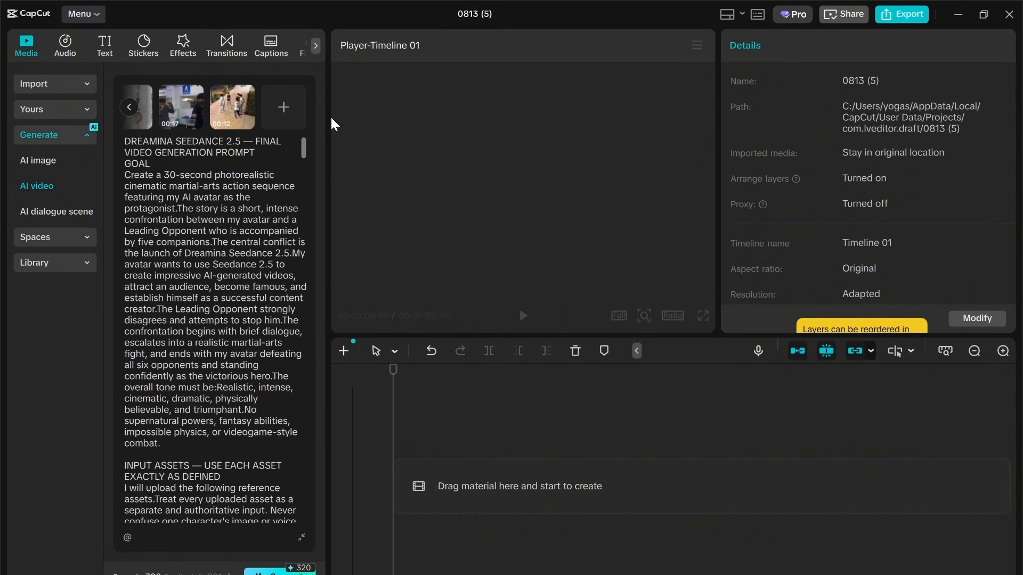
Insert an @ reference to Image 1 after the AVATAR_IMAGE heading in the prompt's input assets section.
left_click(301, 537)
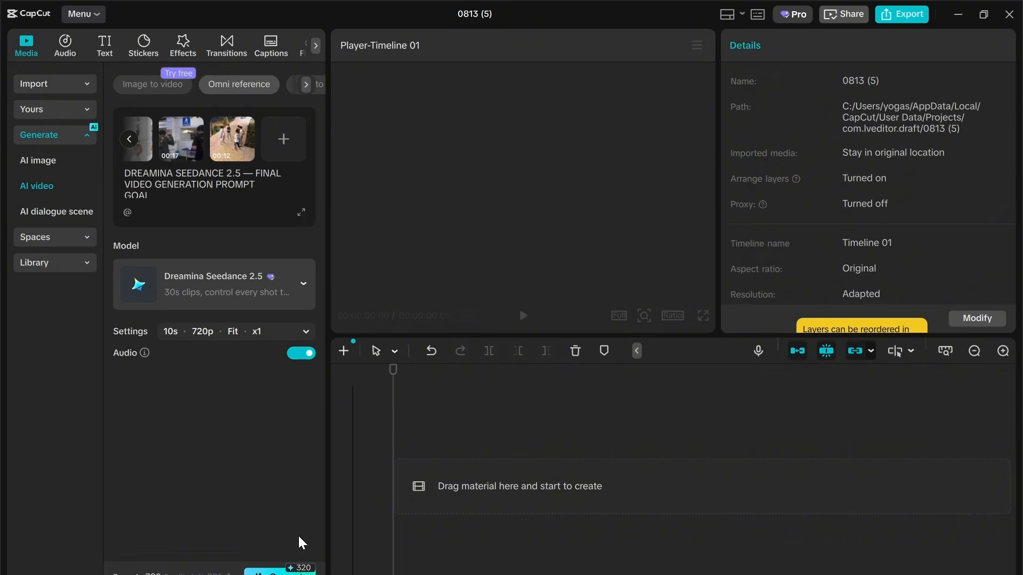
left_click(300, 212)
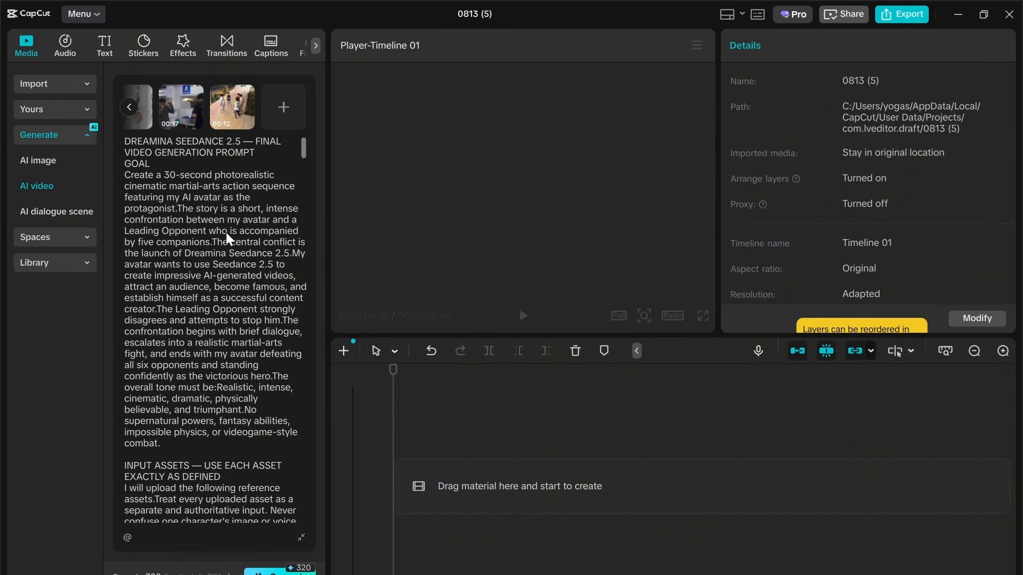
scroll(204, 382, "down", 5)
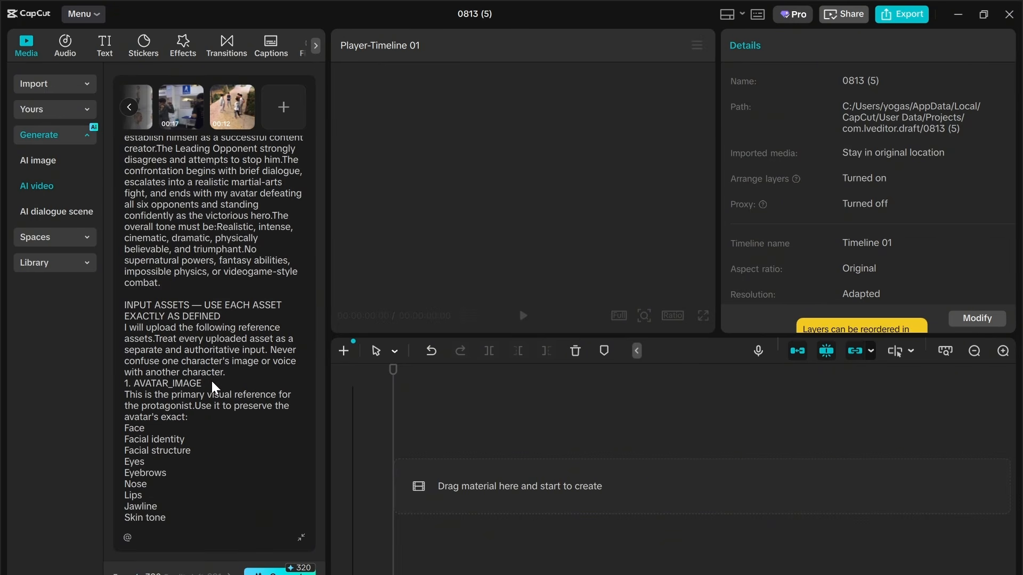
type("@")
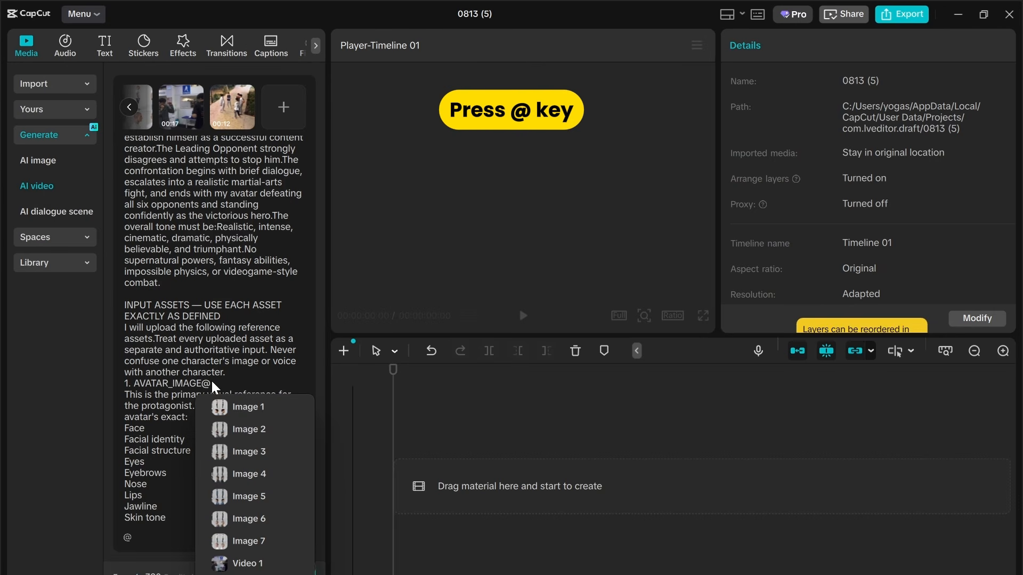
left_click(248, 407)
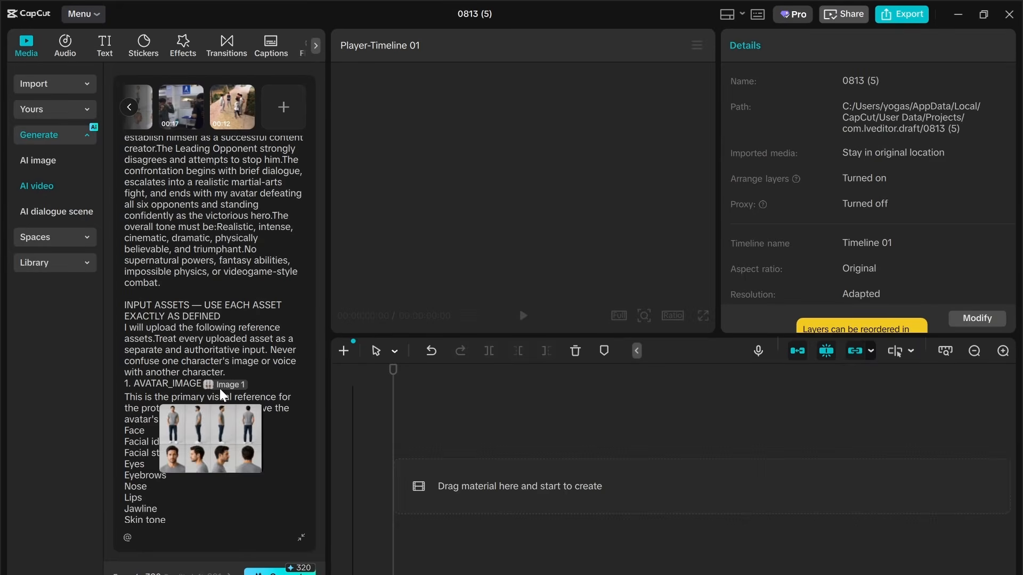
Insert an @ reference to Image 2 on a new line after LEADING_OPPONENT_IMAGE in the prompt's Asset 2 section.
mouse_move(226, 391)
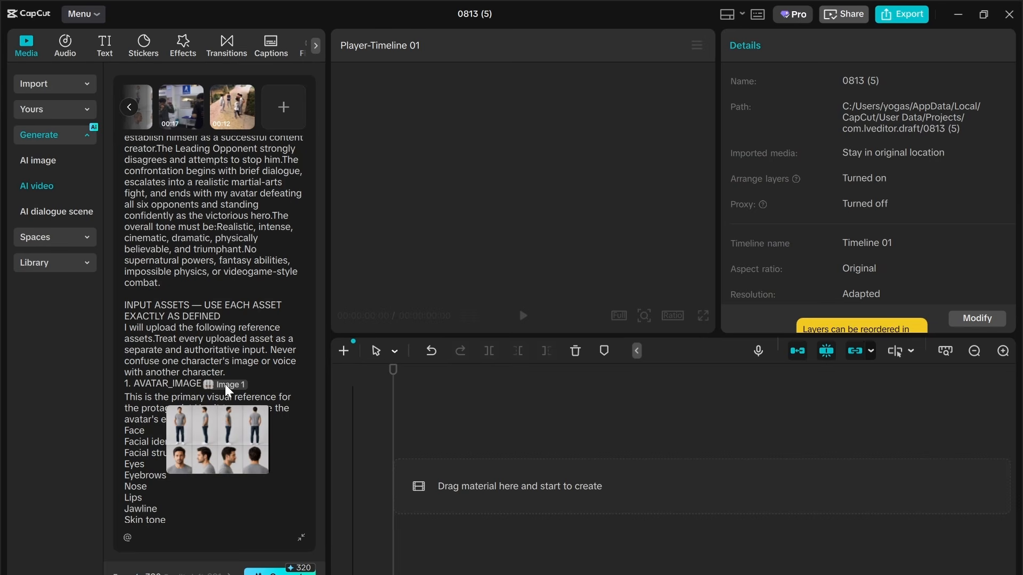
scroll(232, 465, "down", 5)
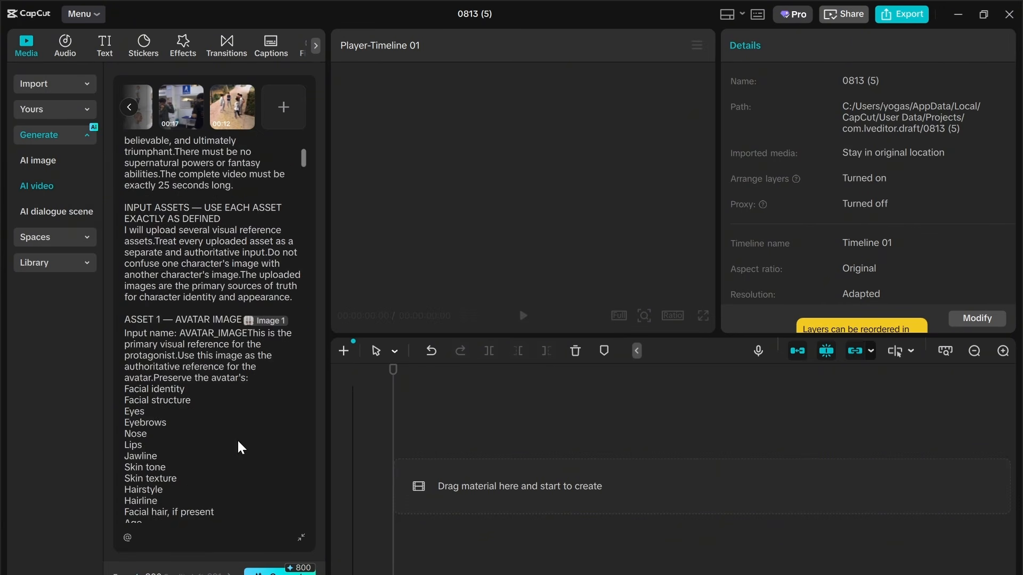
scroll(238, 439, "down", 6)
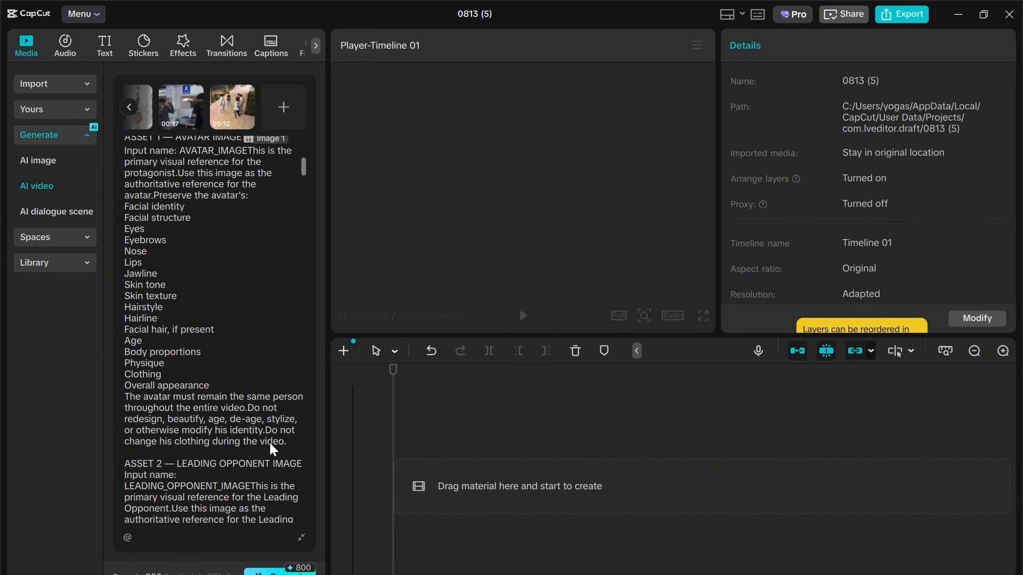
scroll(270, 443, "down", 2)
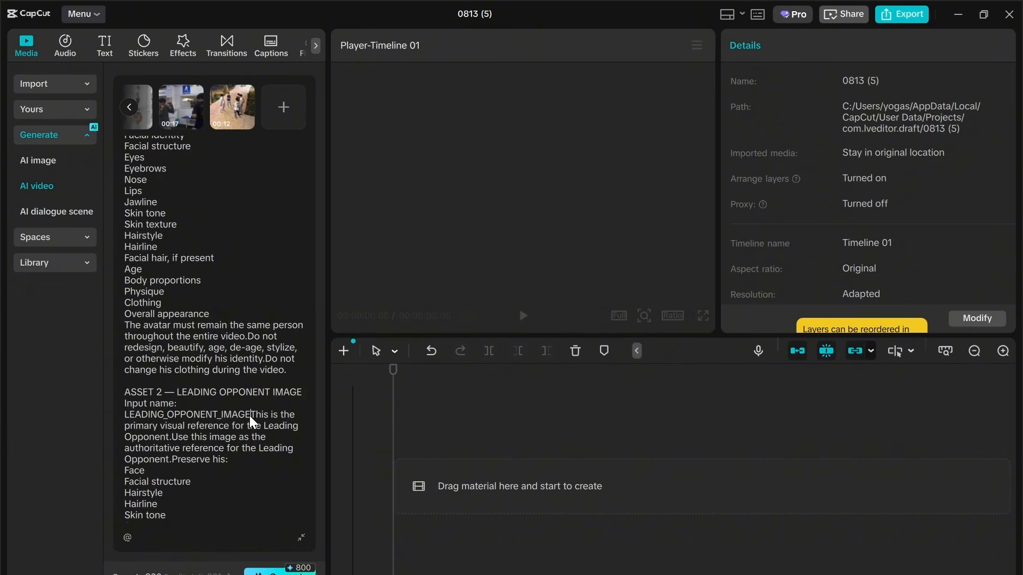
key("Return")
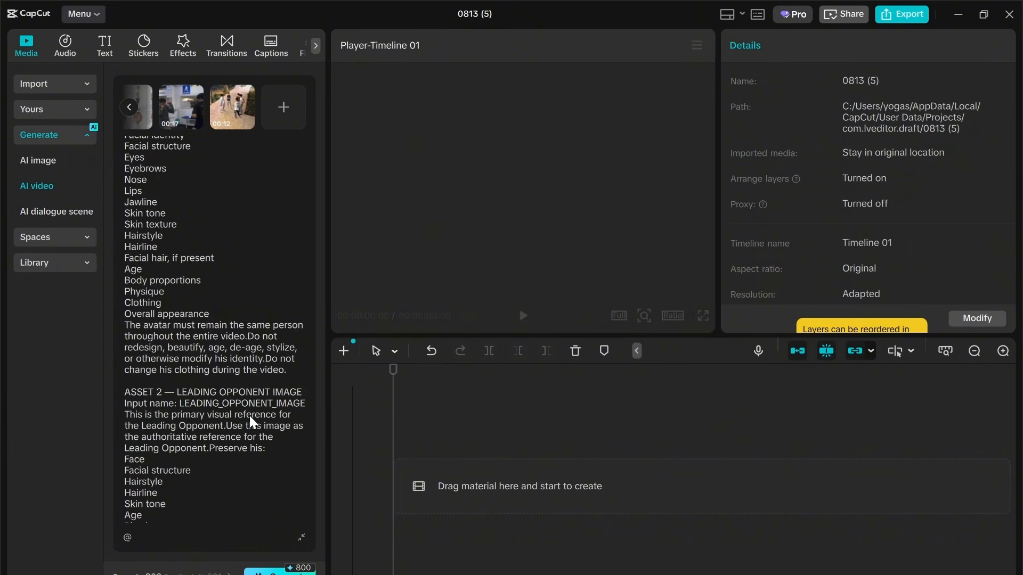
type("@")
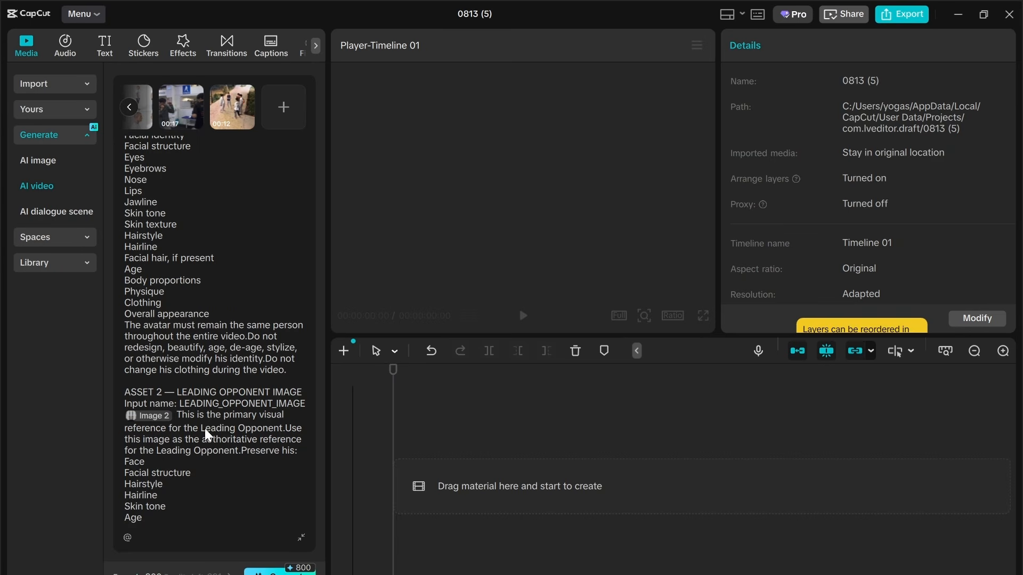
Insert @ references to Image 3, Image 4 and Image 5 after the COMPANION_1_IMAGE, COMPANION_2_IMAGE and COMPANION_3_IMAGE input names.
scroll(224, 450, "down", 3)
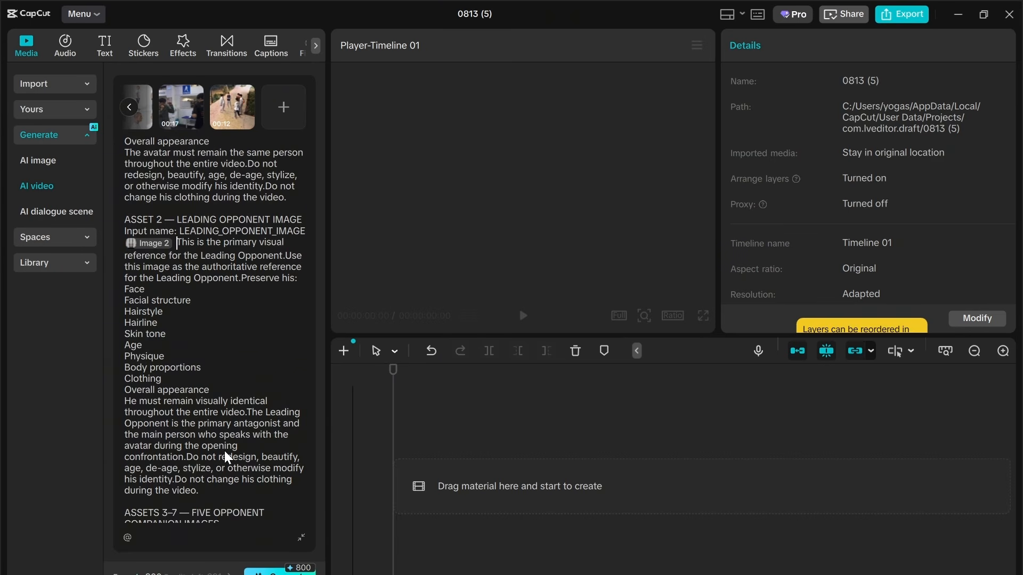
scroll(225, 451, "down", 2)
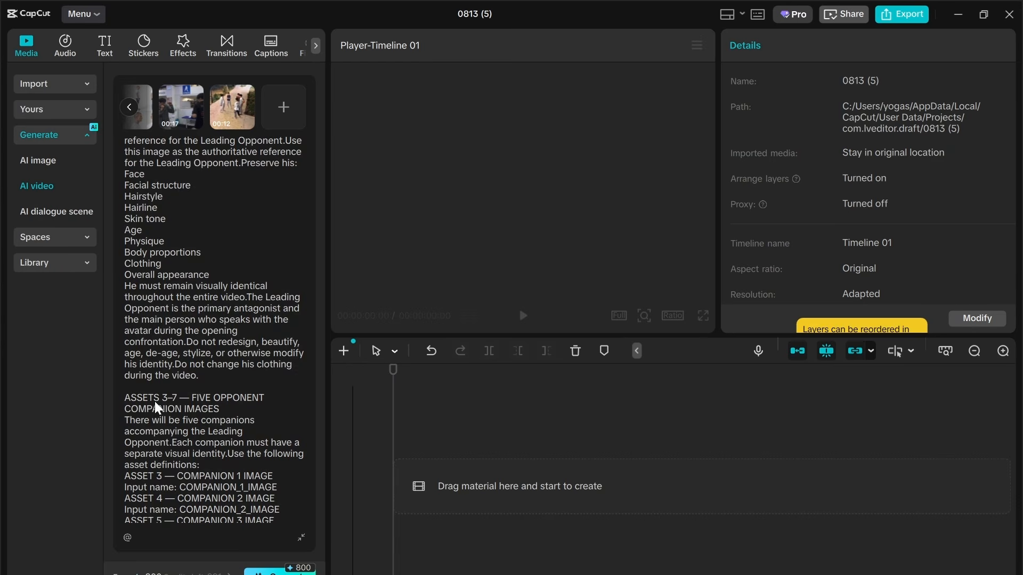
scroll(153, 422, "down", 1)
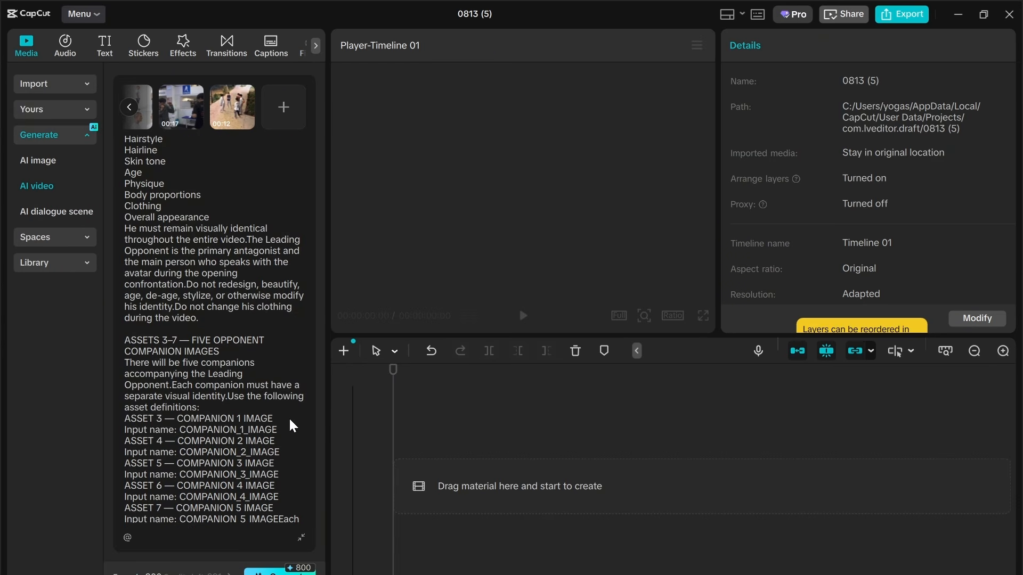
left_click(281, 427)
type("@")
left_click(272, 452)
left_click(280, 408)
type("@")
left_click(271, 472)
type("@")
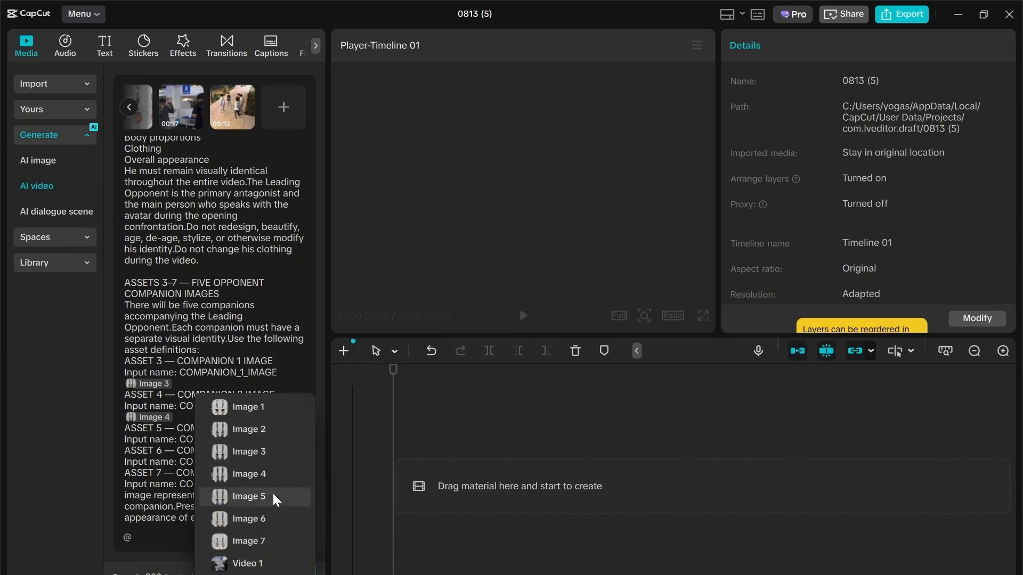
left_click(273, 493)
Insert @ references to Image 6 and Image 7 after COMPANION_4_IMAGE and COMPANION_5_IMAGE, with the following text on its own line.
scroll(217, 392, "down", 20)
scroll(216, 391, "up", 20)
left_click(276, 450)
key("Return")
type("@")
left_click(266, 488)
key("Return")
Insert @ references to the uploaded fight videos after FIGHT_REFERENCE_CLIP in the prompt's optional Asset 8 section.
scroll(203, 462, "down", 5)
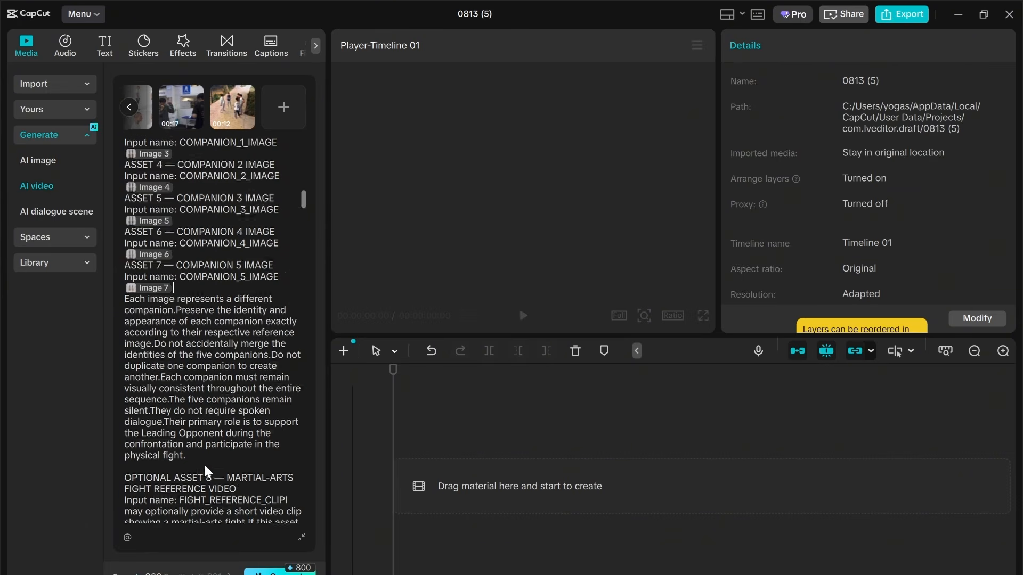
left_click(285, 385)
key("Return")
type("@")
left_click(234, 564)
type("@")
left_click(188, 572)
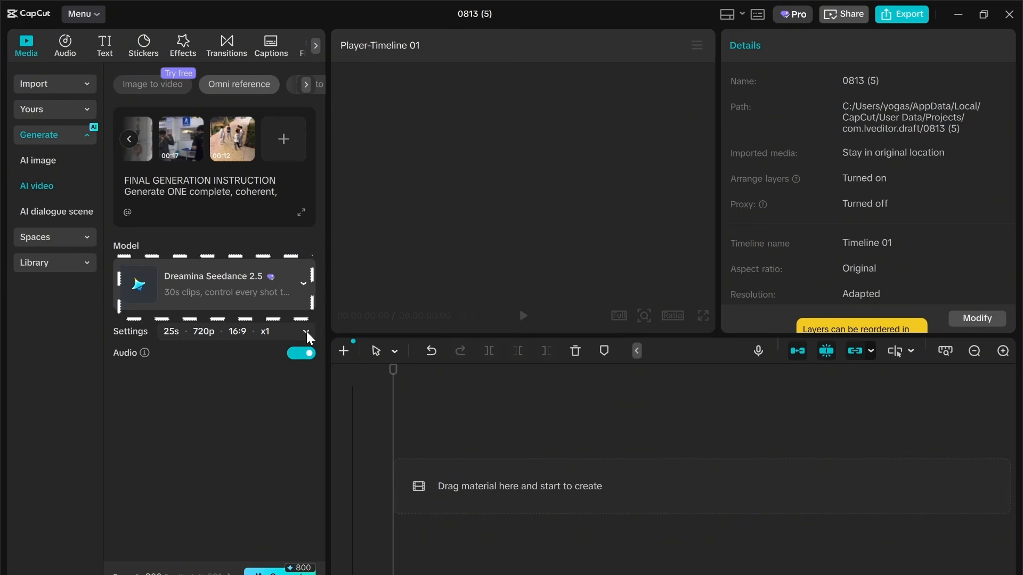
Try video durations of 10, 19 and 23 seconds, and set the duration back to 25 seconds.
left_click(306, 331)
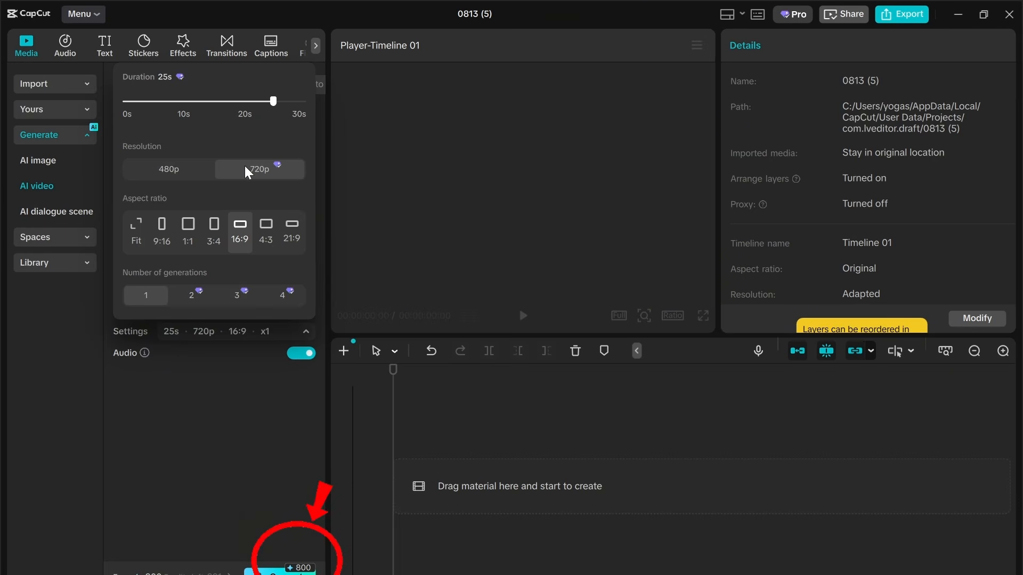
left_click(185, 101)
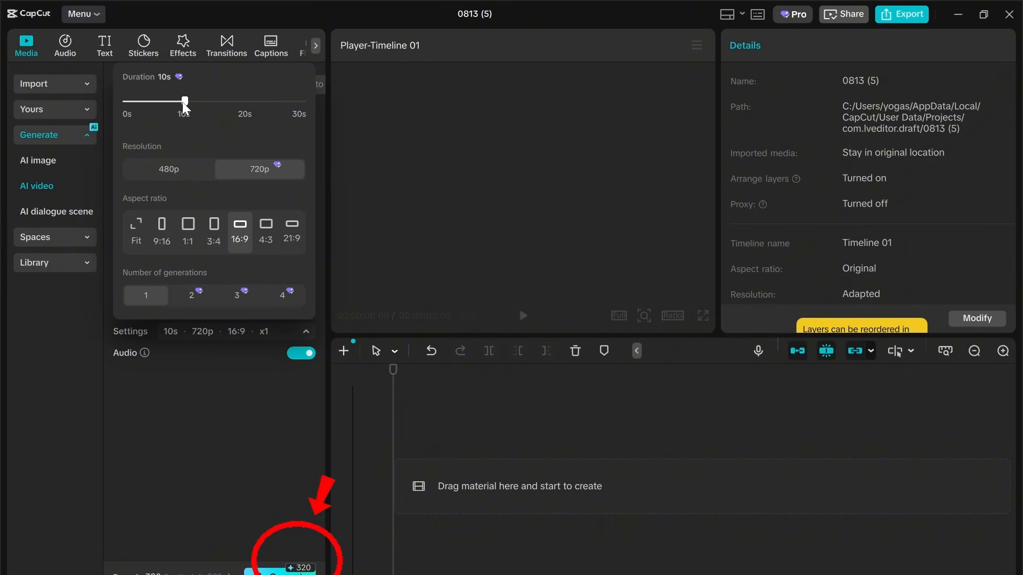
left_click(238, 101)
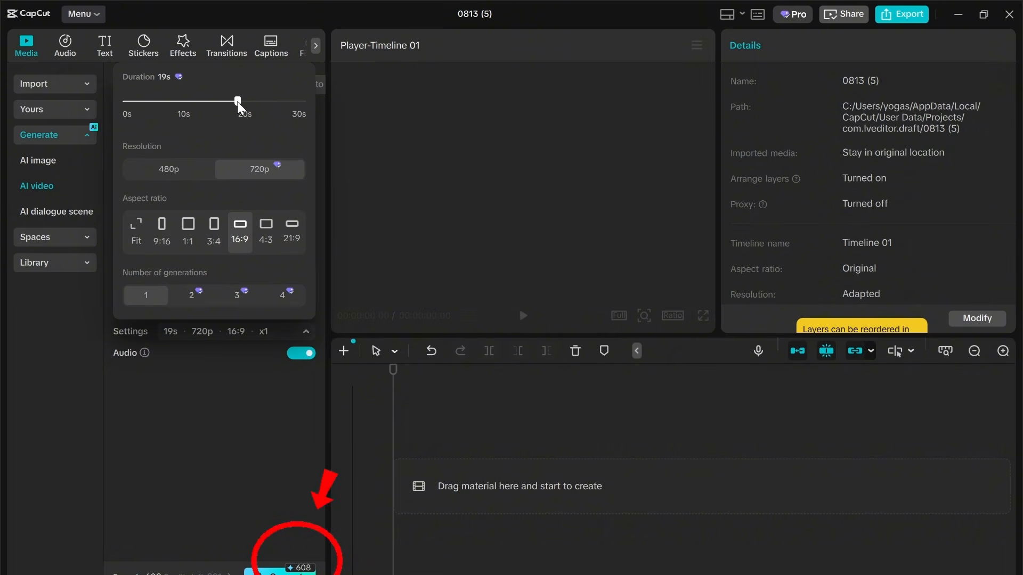
left_click(262, 102)
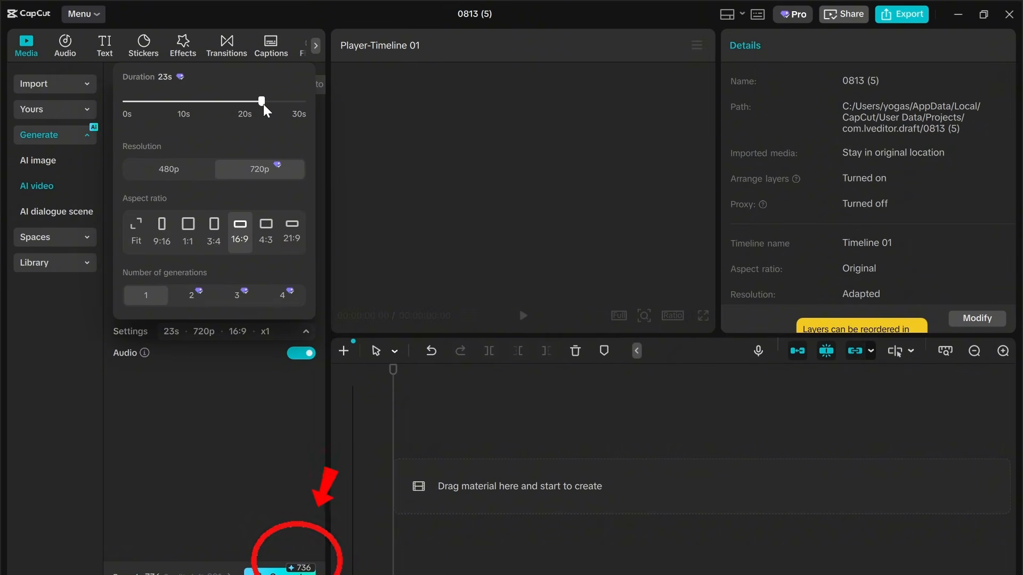
left_click_drag(264, 104, 270, 104)
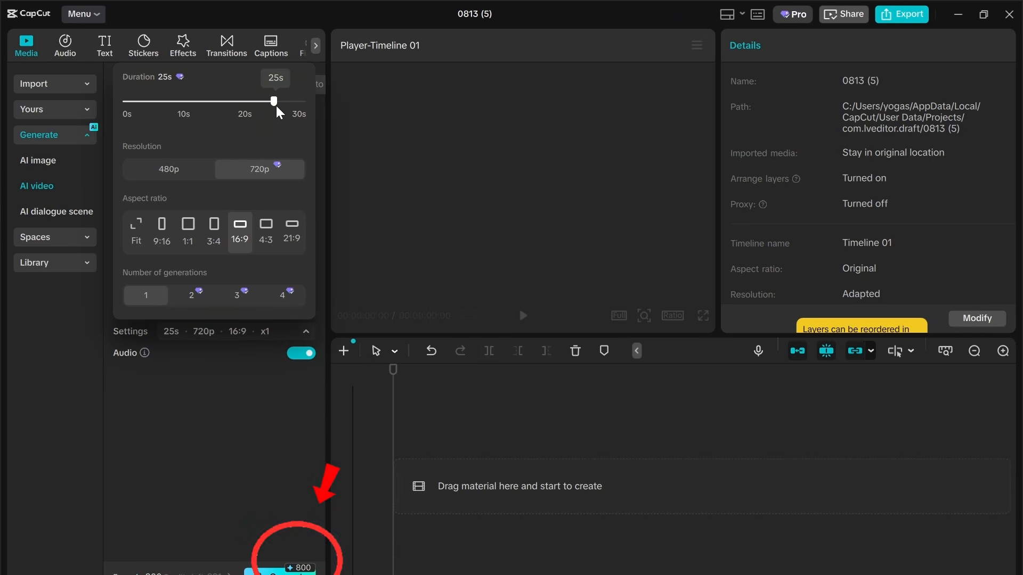
Try the 9:16, 1:1 and 3:4 aspect ratios, and set the video back to 16:9.
left_click(164, 222)
left_click(182, 229)
left_click(216, 232)
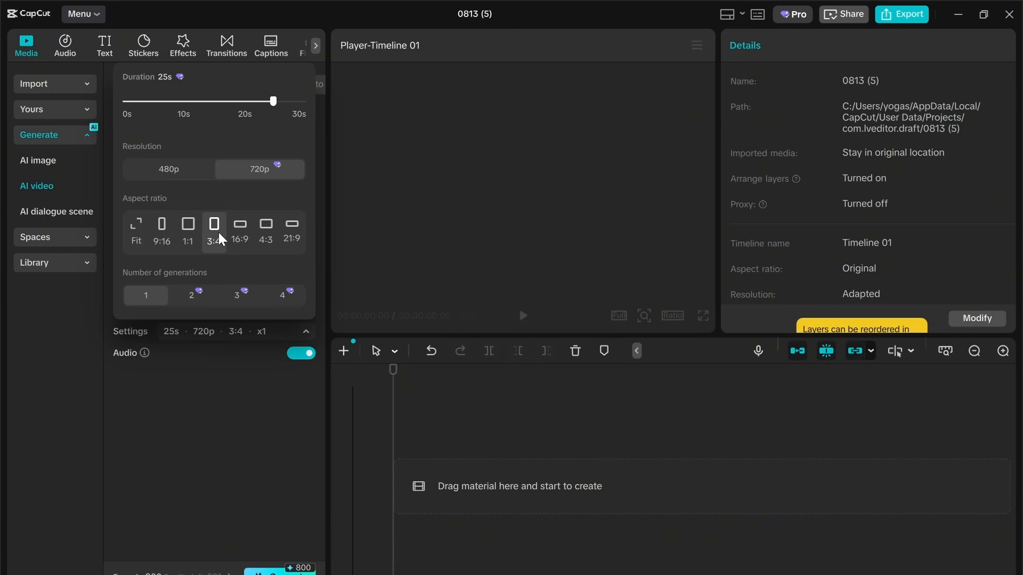
left_click(239, 231)
Try two generations for the video, and set the number of generations back to 1.
left_click(194, 293)
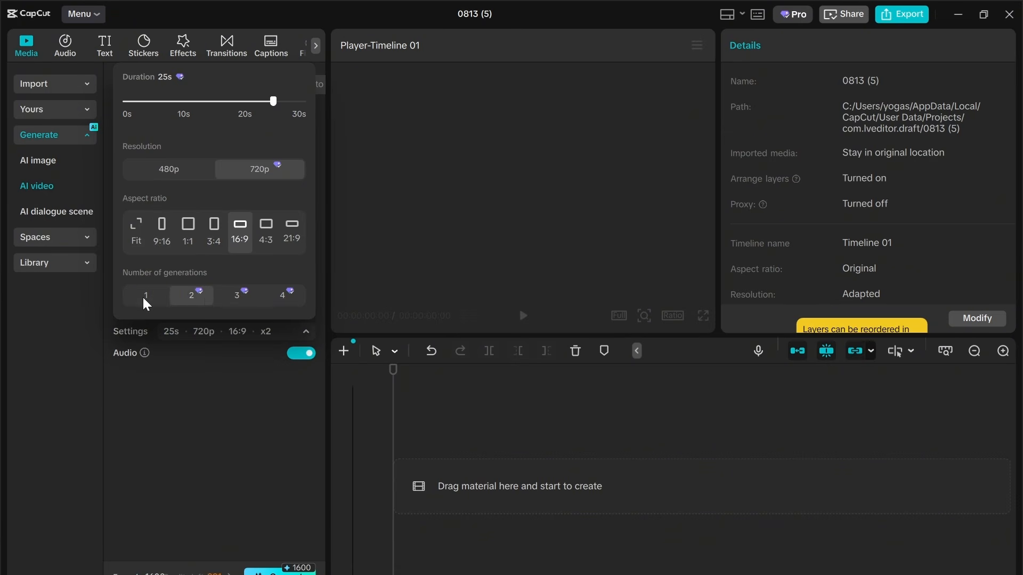
left_click(142, 296)
left_click(187, 296)
left_click(144, 295)
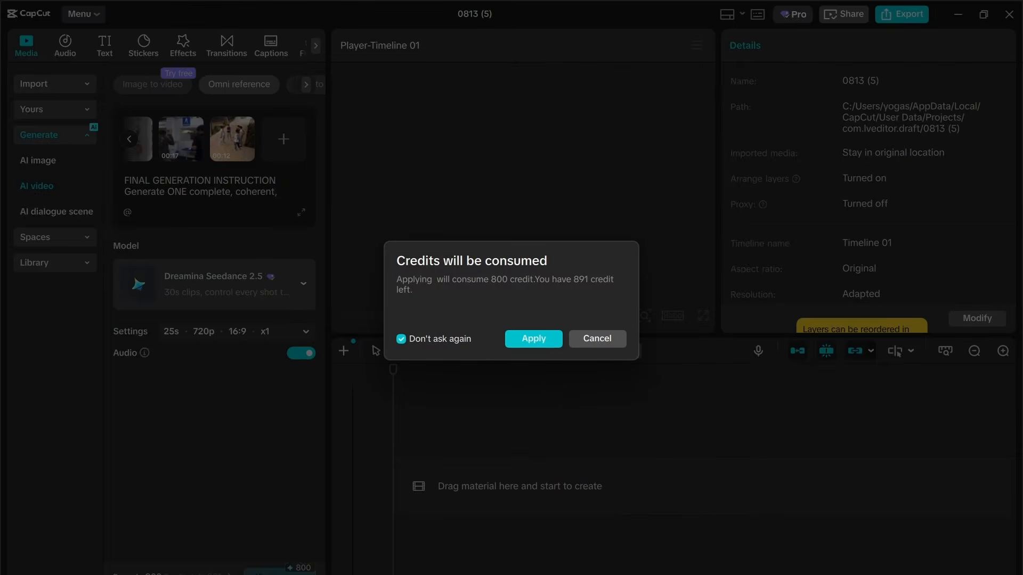
Approve the credit use to generate the 25-second video, and play the generated clip in the timeline player.
left_click(523, 338)
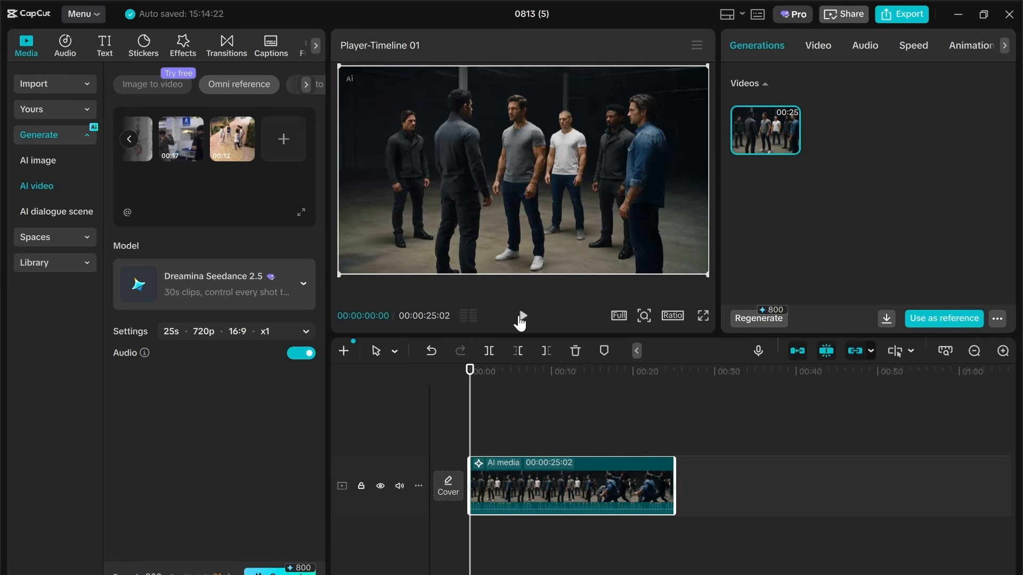
left_click(521, 318)
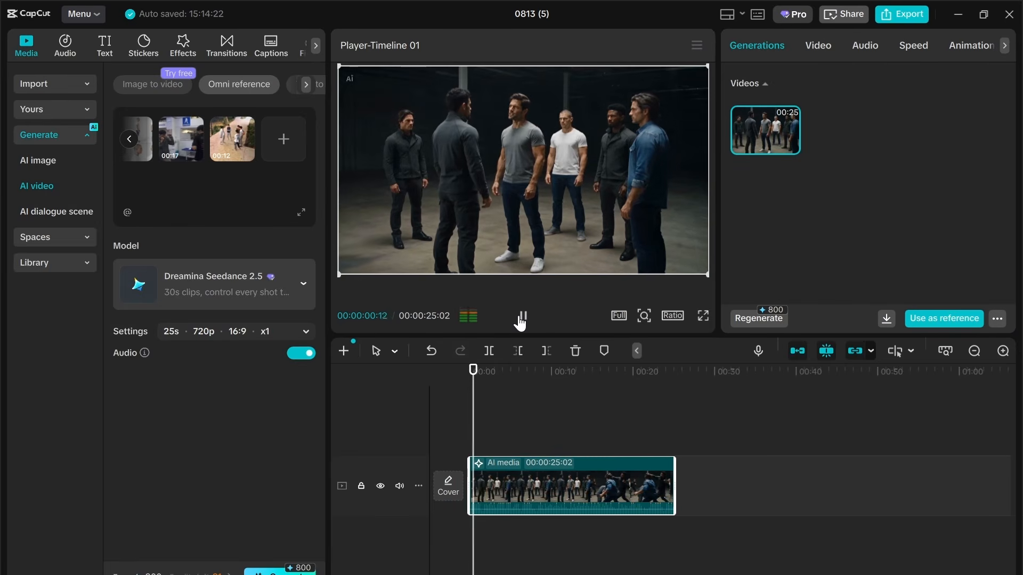